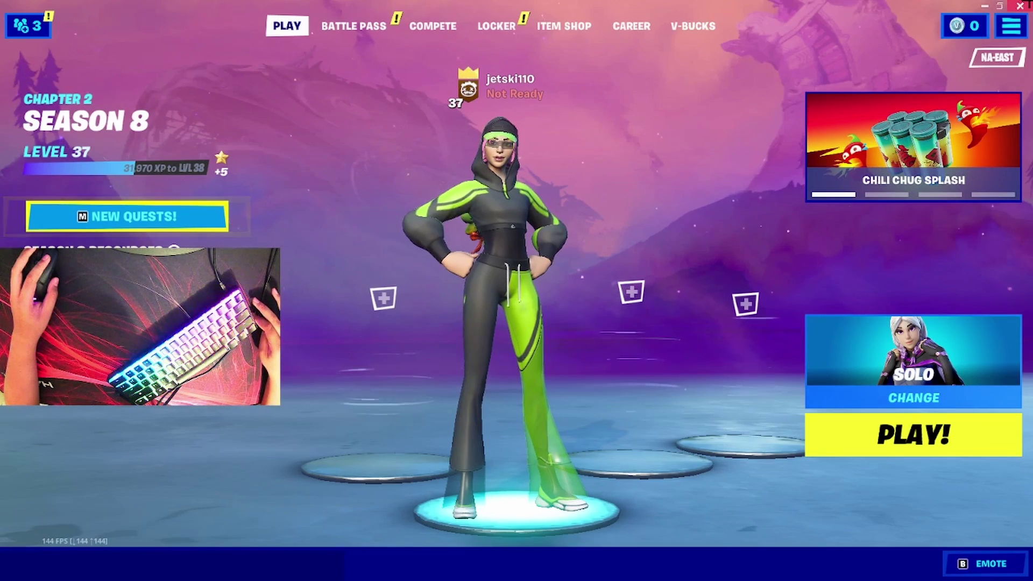
# Quit Fortnite from the lobby and confirm the exit
pyautogui.click(1021, 6)
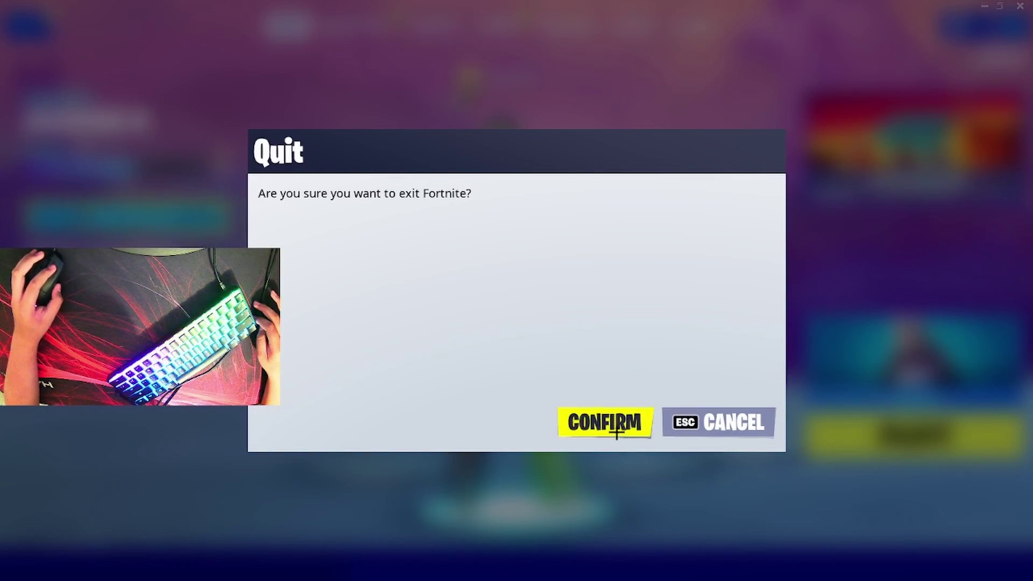
pyautogui.click(605, 422)
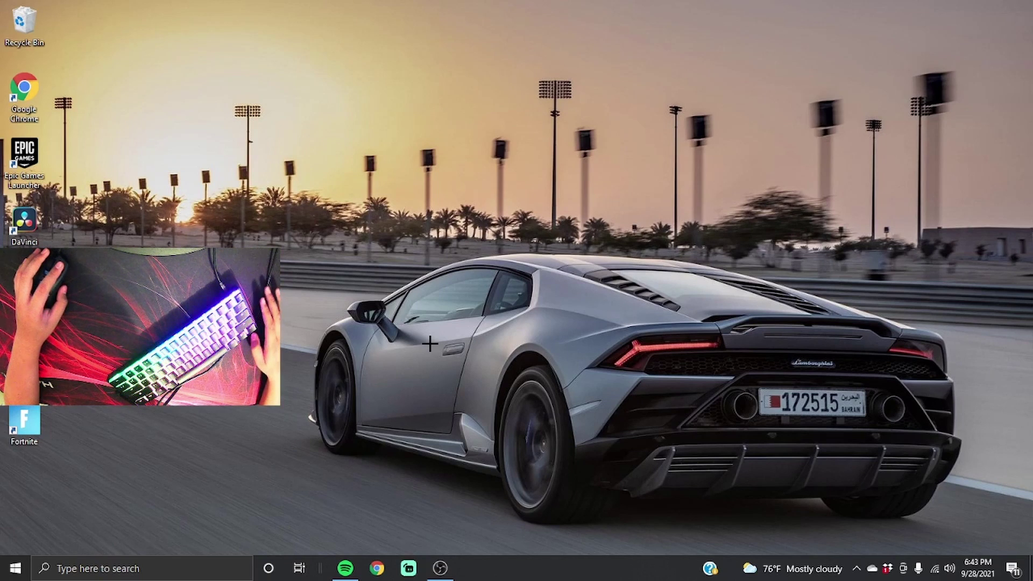
# Launch AMD Radeon Software from the desktop and expand Custom Resolutions under Display settings
pyautogui.rightClick(455, 318)
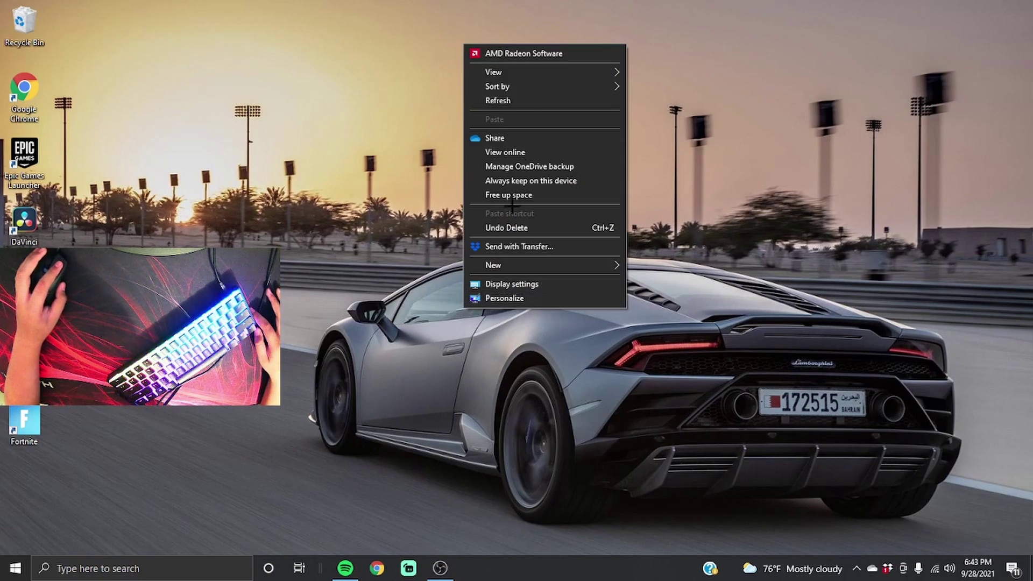
pyautogui.click(523, 55)
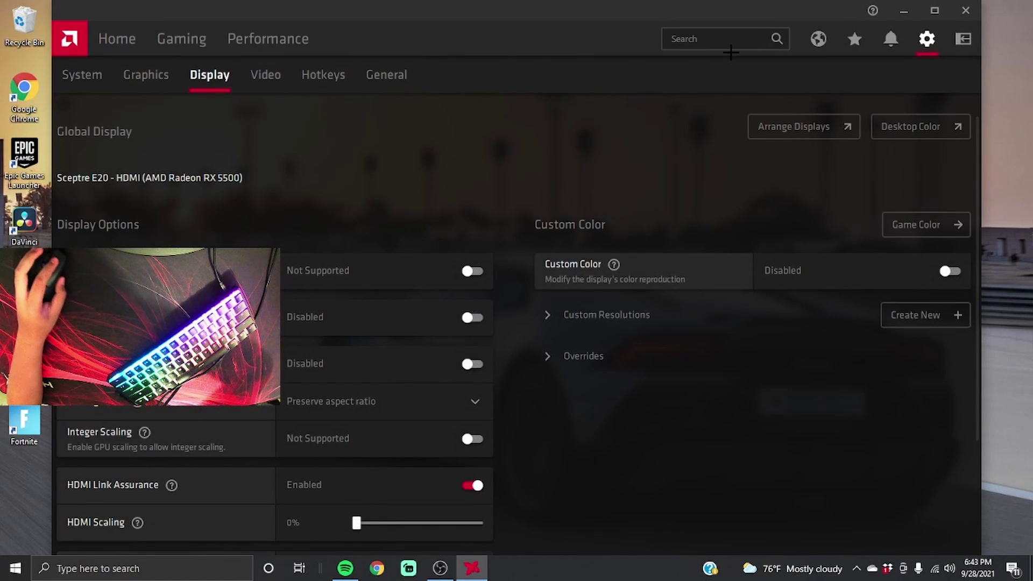
pyautogui.click(927, 38)
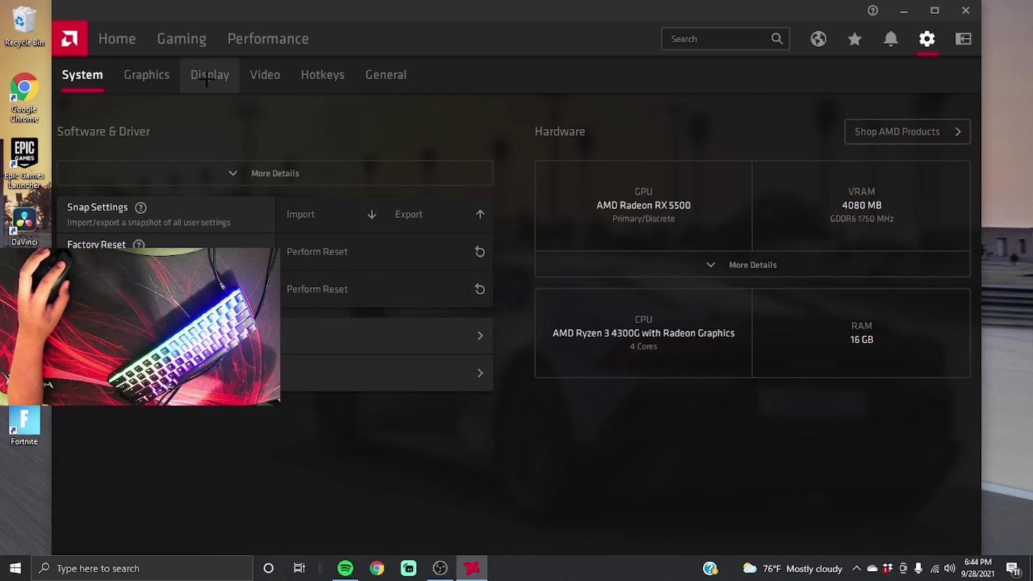
pyautogui.click(205, 77)
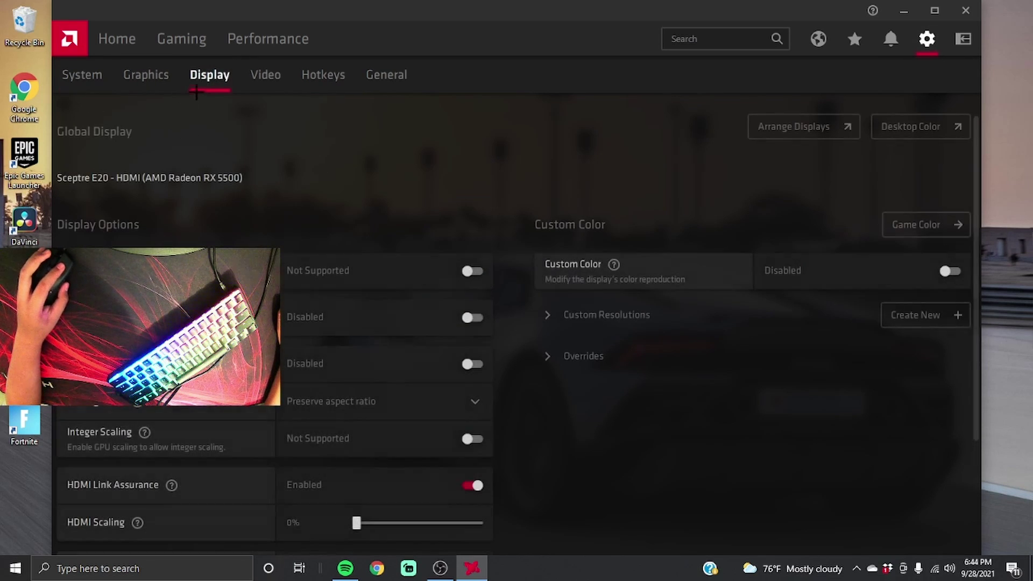
pyautogui.scroll(-2, 337, 425)
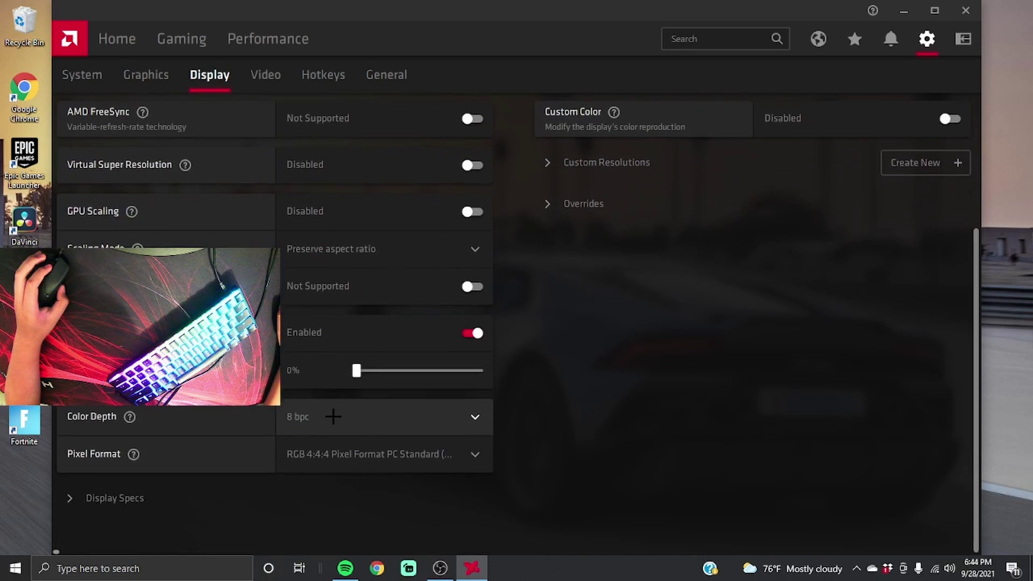
pyautogui.scroll(1, 344, 387)
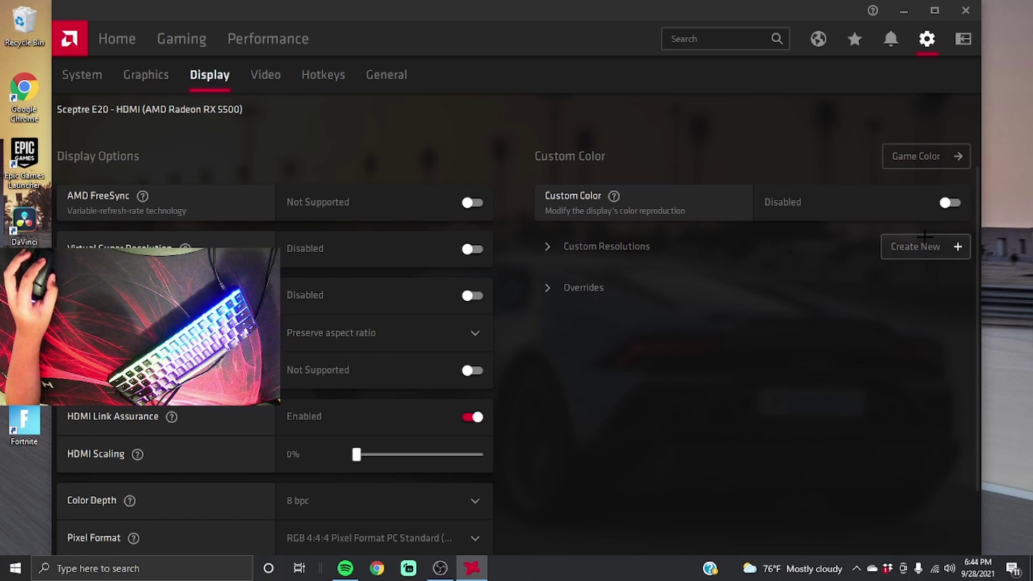
pyautogui.click(615, 249)
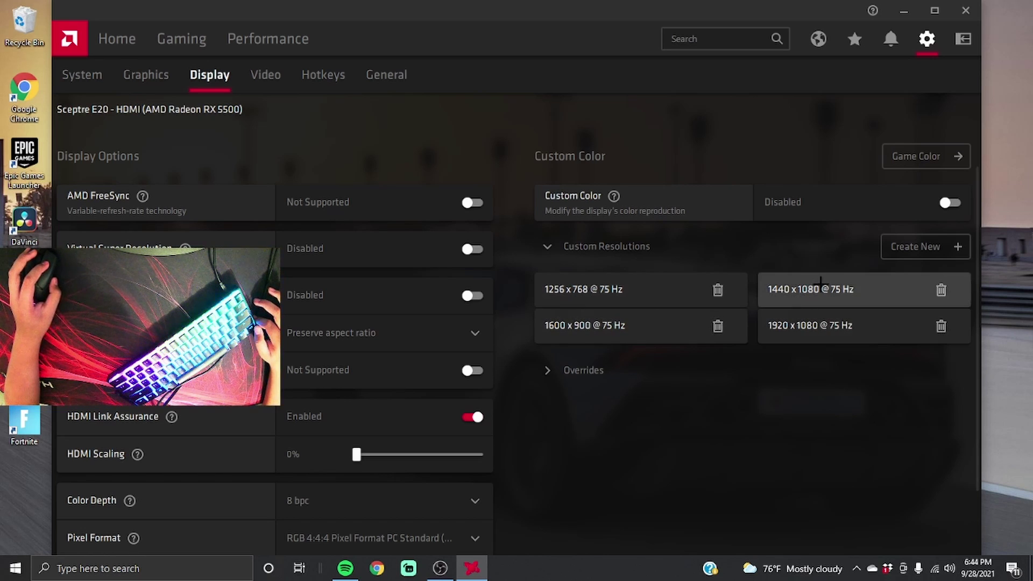
# Start a new custom resolution and enter 1920 x 1080 as its Resolution (Px)
pyautogui.click(916, 246)
pyautogui.doubleClick(579, 105)
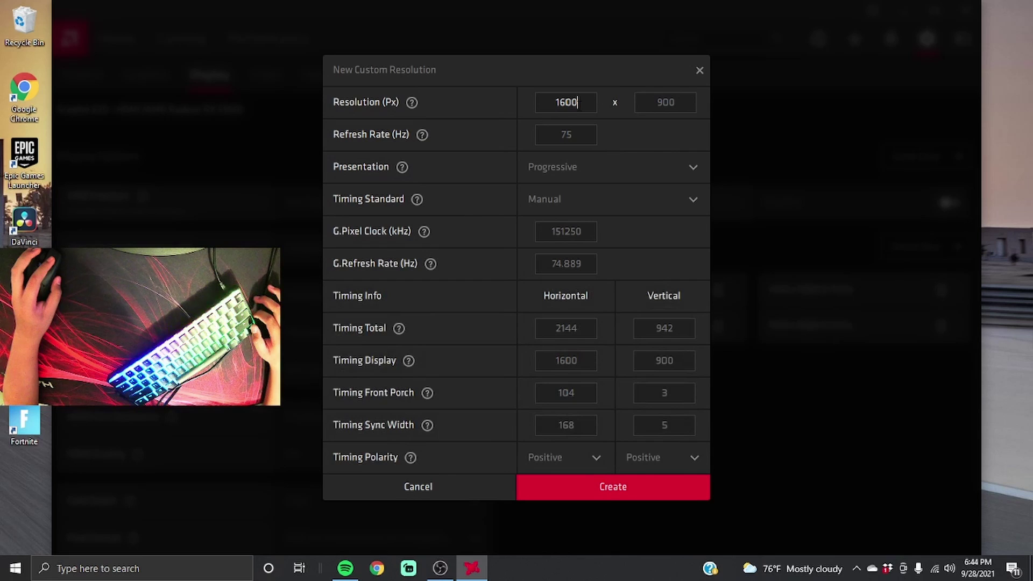
pyautogui.write('1')
pyautogui.press('BackSpace')
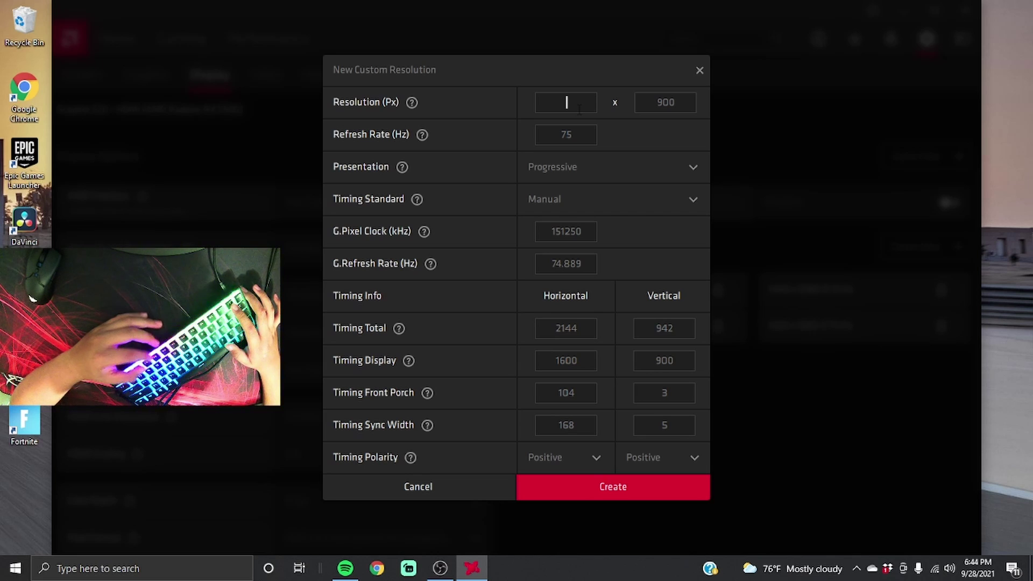
pyautogui.write('1920')
pyautogui.click(686, 102)
pyautogui.press('BackSpace')
pyautogui.press('BackSpace')
pyautogui.press('BackSpace')
pyautogui.write('108')
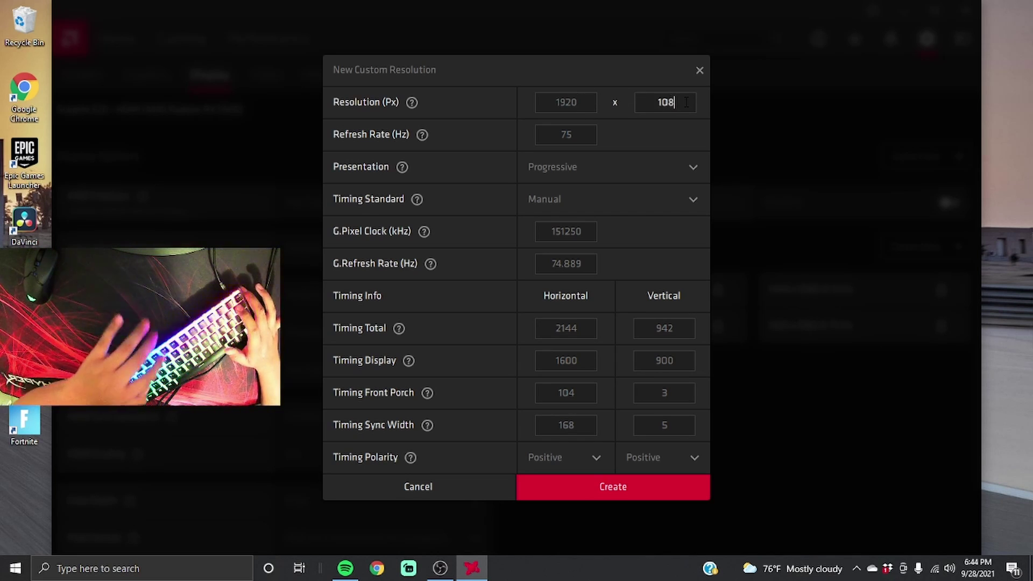
pyautogui.write('0')
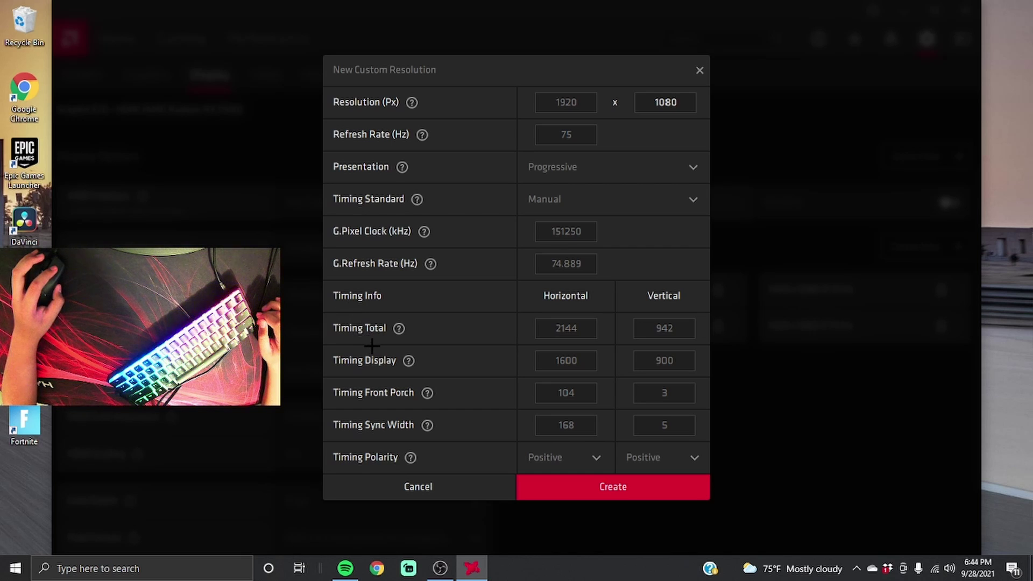
# Set Timing Display to 1920 horizontal and 1080 vertical
pyautogui.click(573, 361)
pyautogui.press('BackSpace')
pyautogui.press('BackSpace')
pyautogui.press('BackSpace')
pyautogui.press('BackSpace')
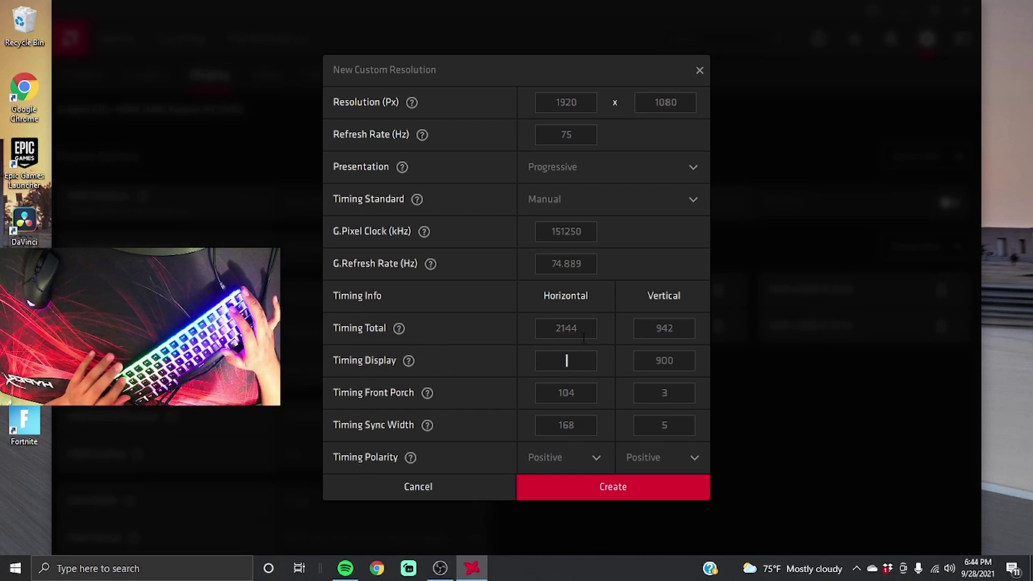
pyautogui.write('1920')
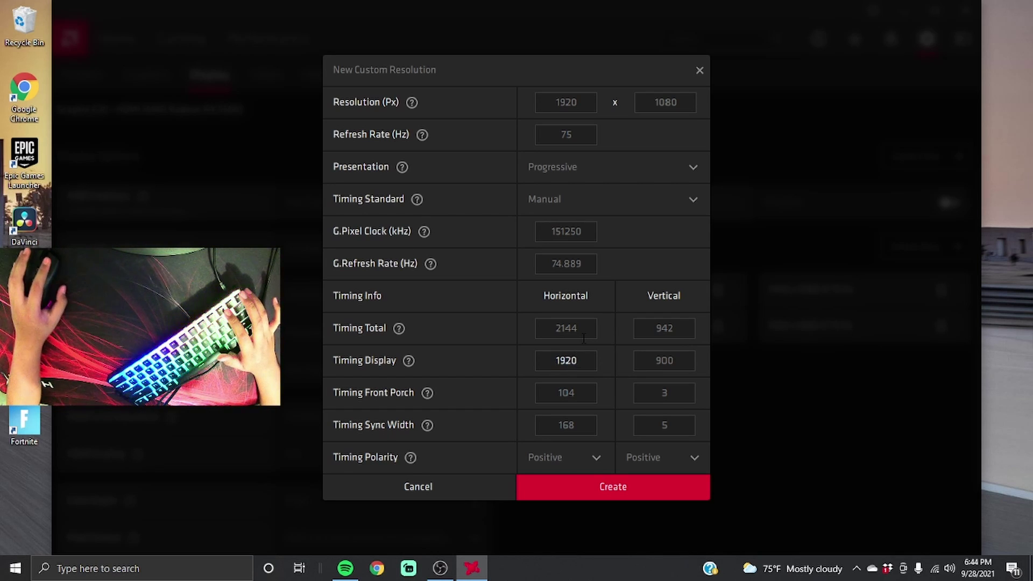
pyautogui.click(683, 368)
pyautogui.press('BackSpace')
pyautogui.press('BackSpace')
pyautogui.press('BackSpace')
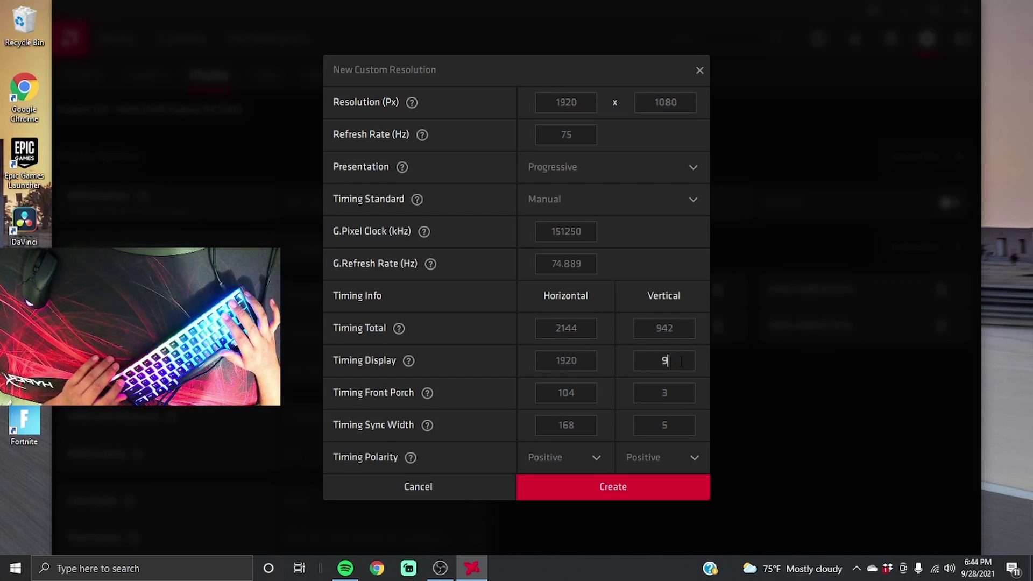
pyautogui.write('1080')
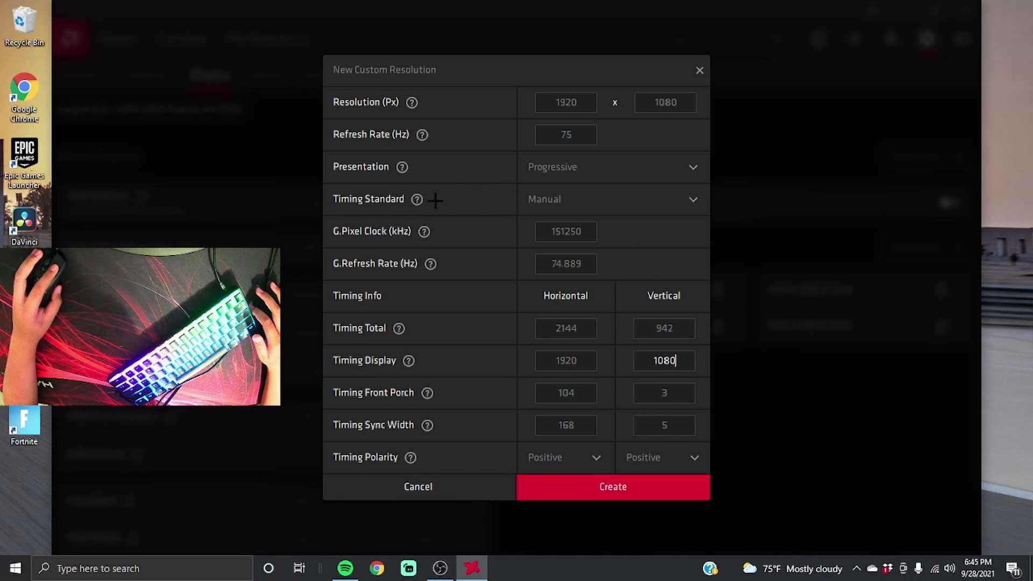
# Switch Timing Standard to CVT, create the 1920x1080 resolution, and close Radeon Software
pyautogui.click(555, 200)
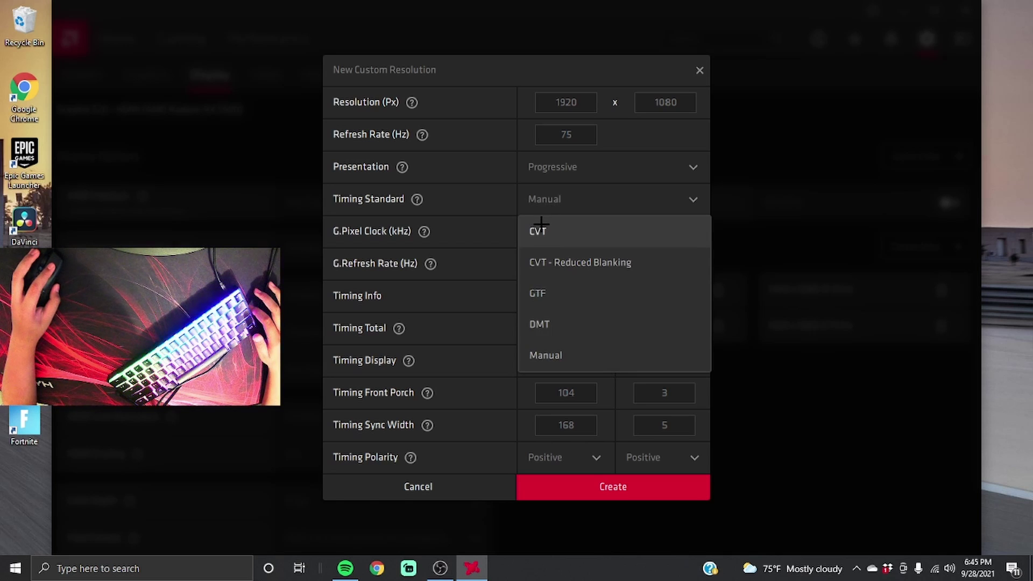
pyautogui.click(545, 233)
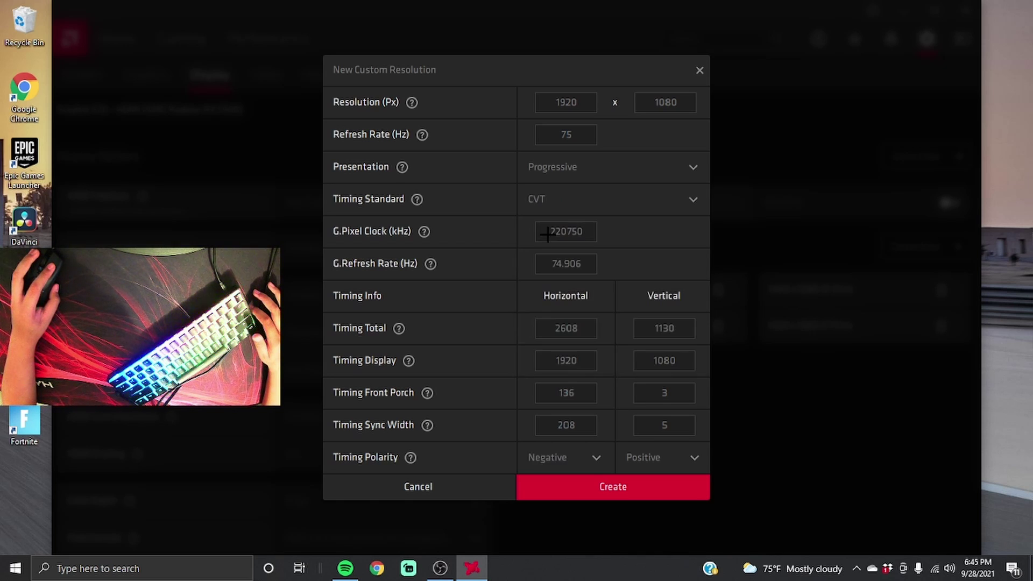
pyautogui.click(582, 489)
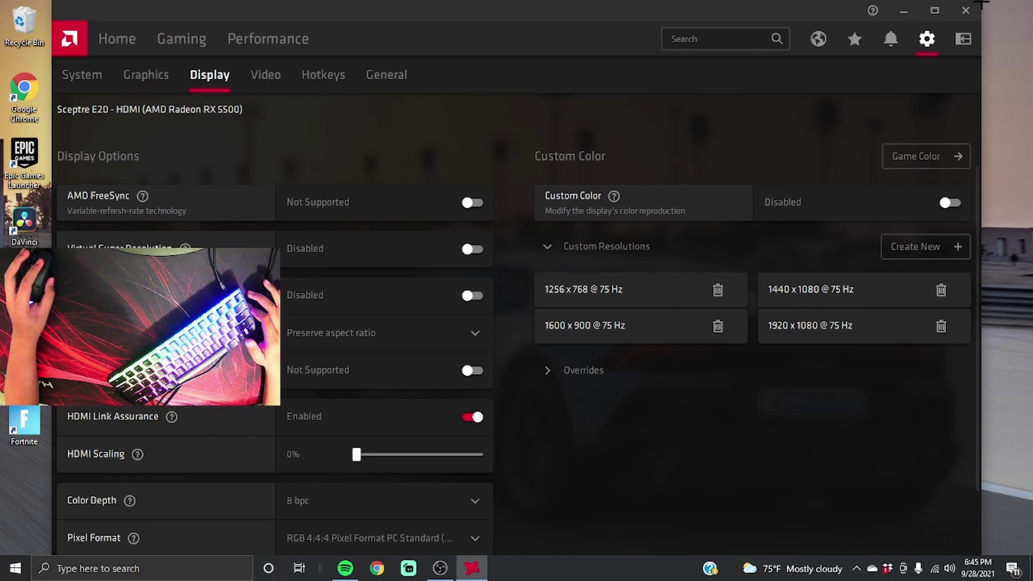
pyautogui.click(966, 10)
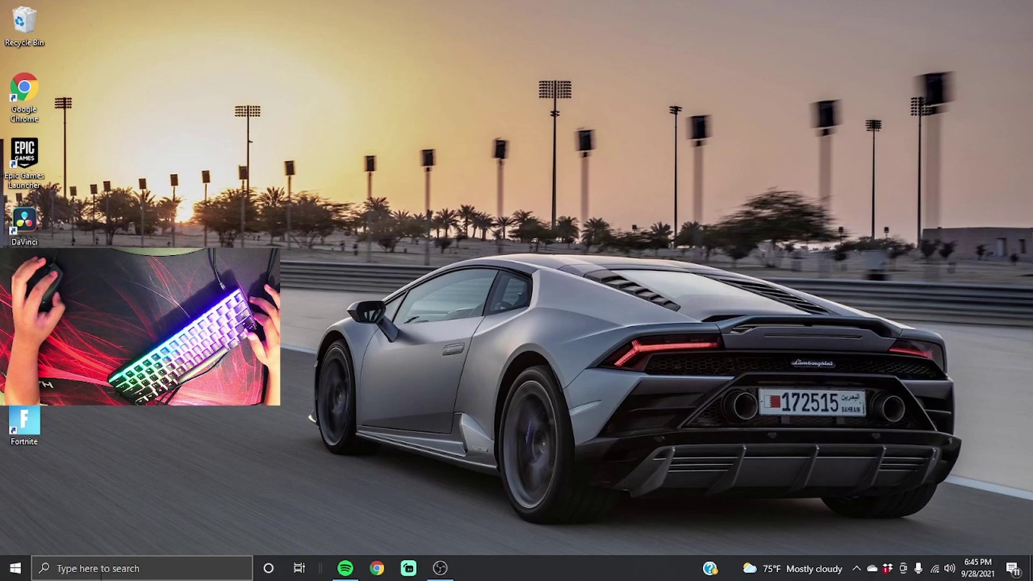
# Search for %temp% from Start and open the Temp folder
pyautogui.press('super')
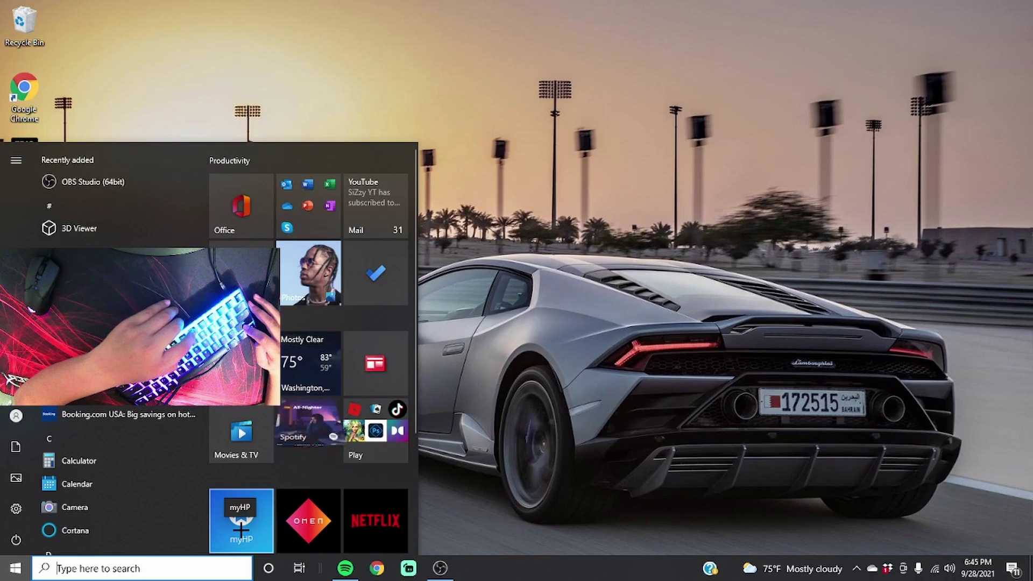
pyautogui.write('%')
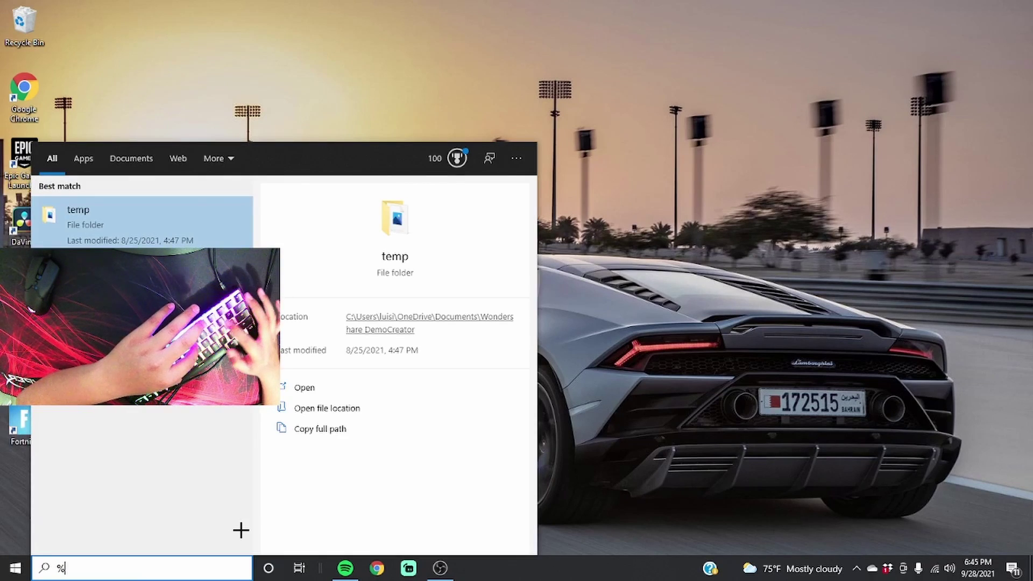
pyautogui.write('temp')
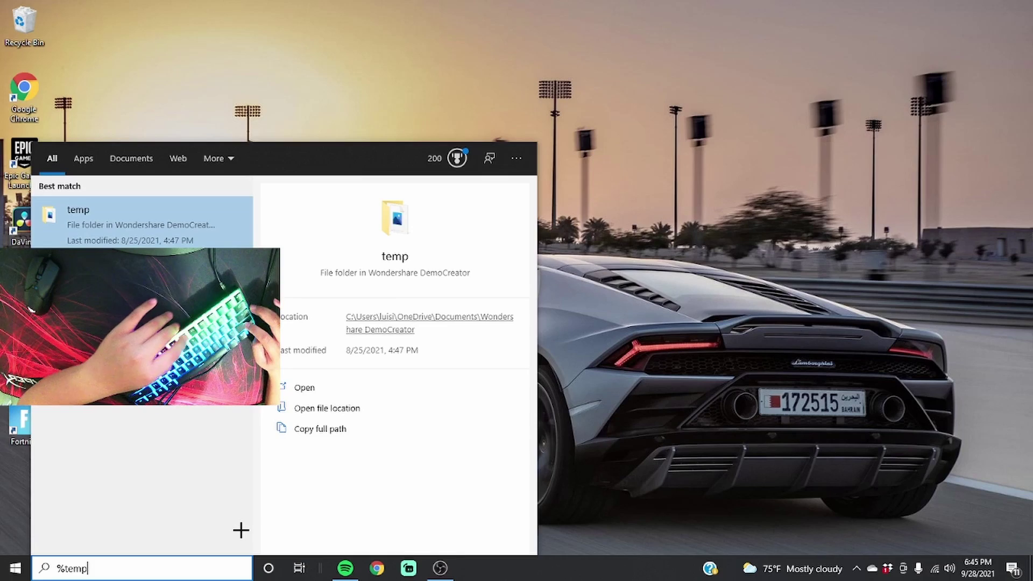
pyautogui.write('%')
pyautogui.click(95, 200)
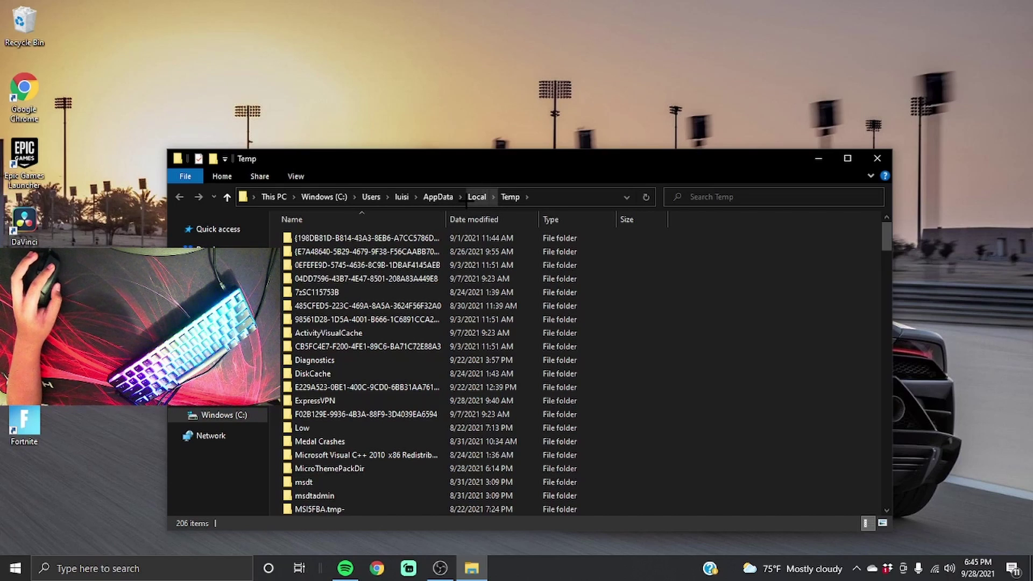
# Navigate from Local into FortniteGame\Saved\Config\WindowsClient
pyautogui.click(476, 198)
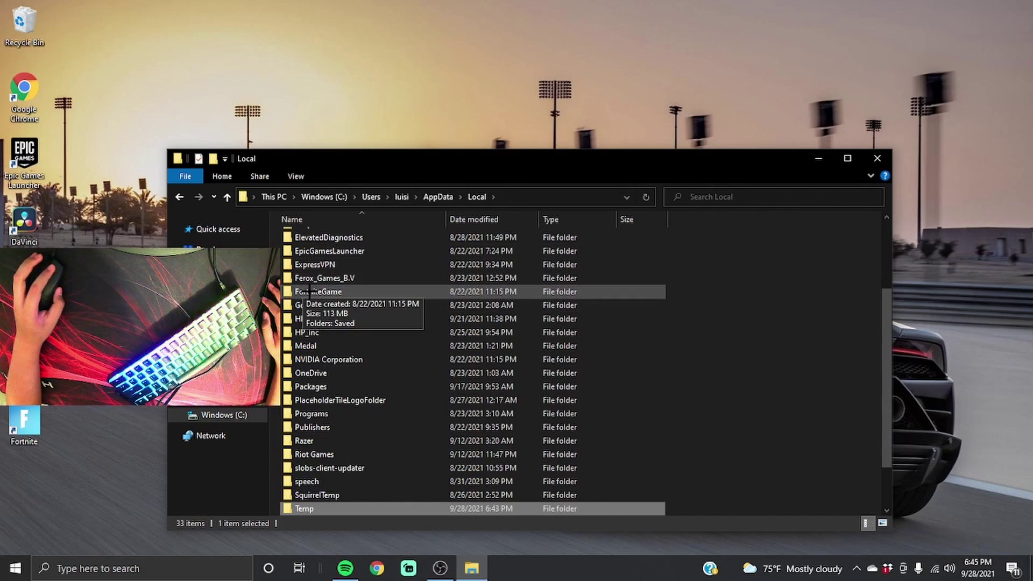
pyautogui.click(322, 292)
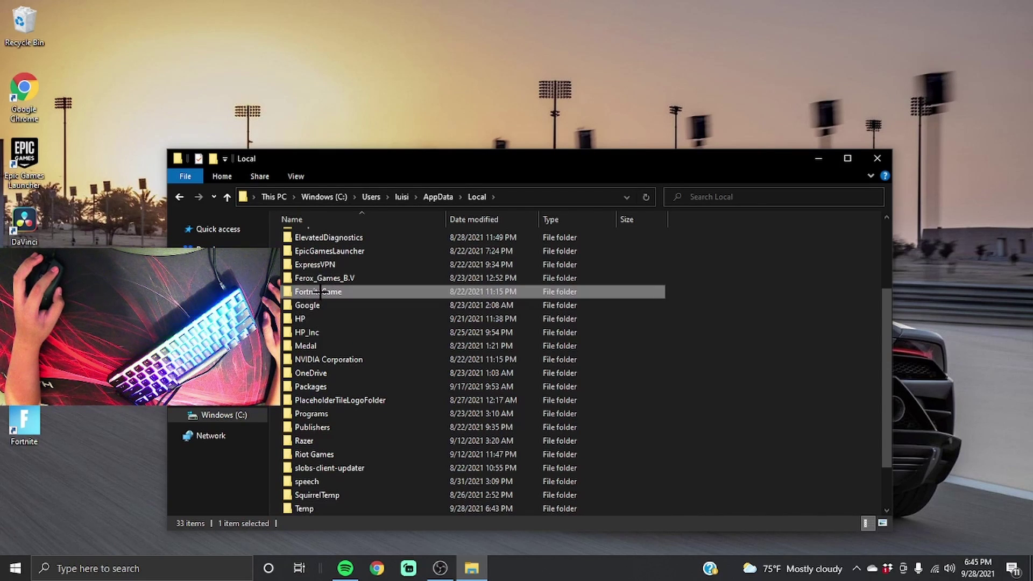
pyautogui.doubleClick(320, 291)
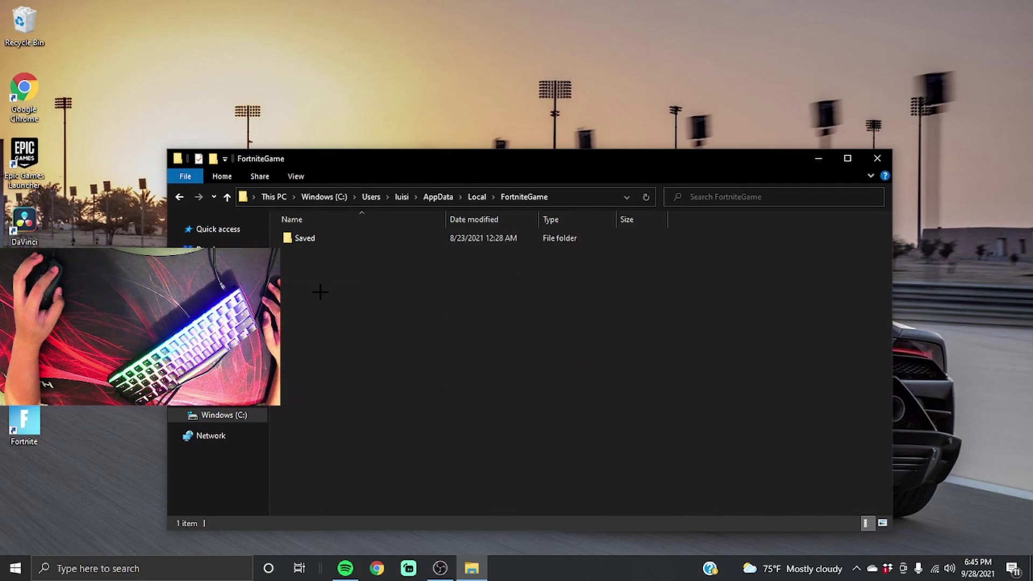
pyautogui.doubleClick(309, 238)
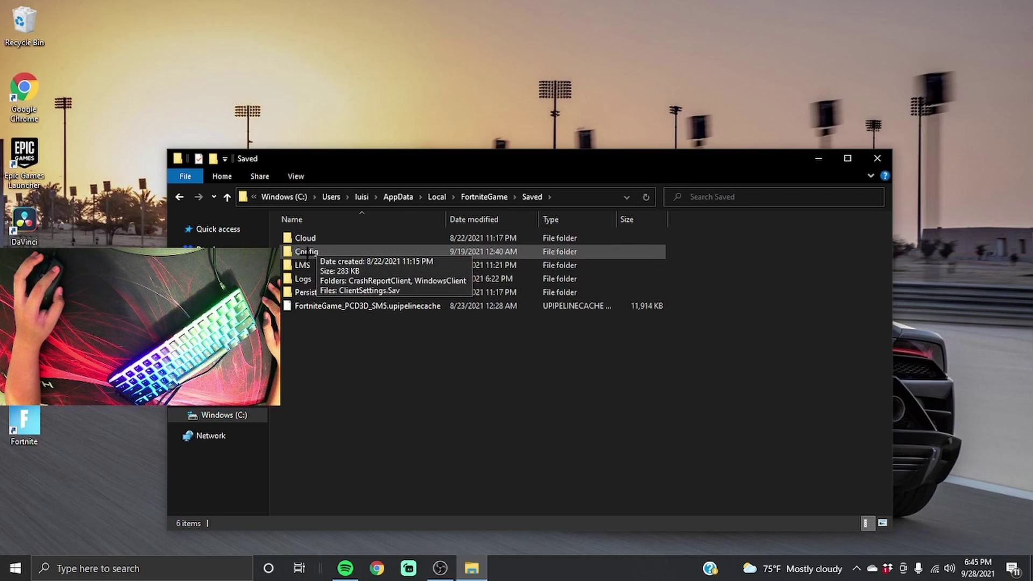
pyautogui.doubleClick(311, 252)
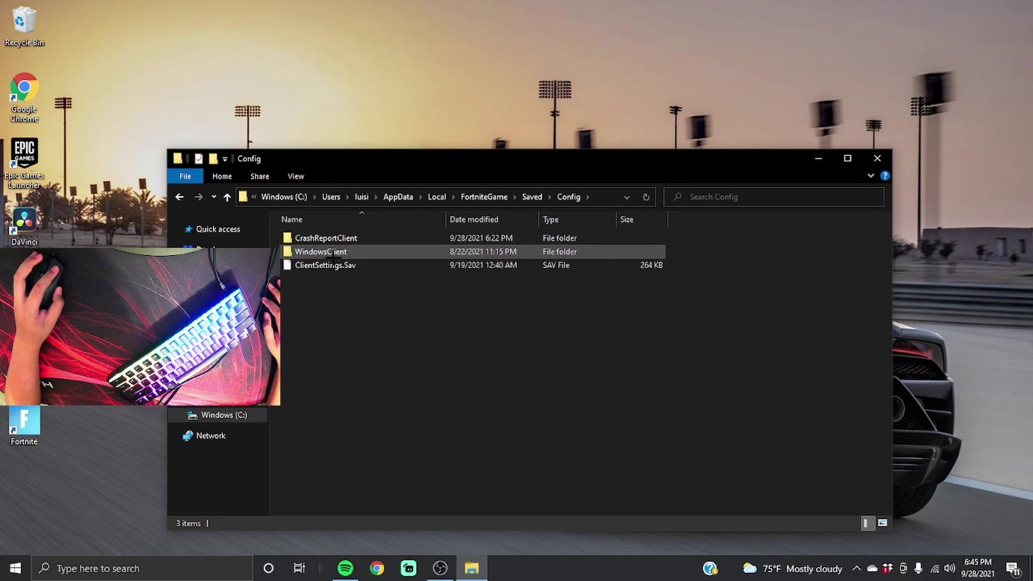
pyautogui.doubleClick(366, 251)
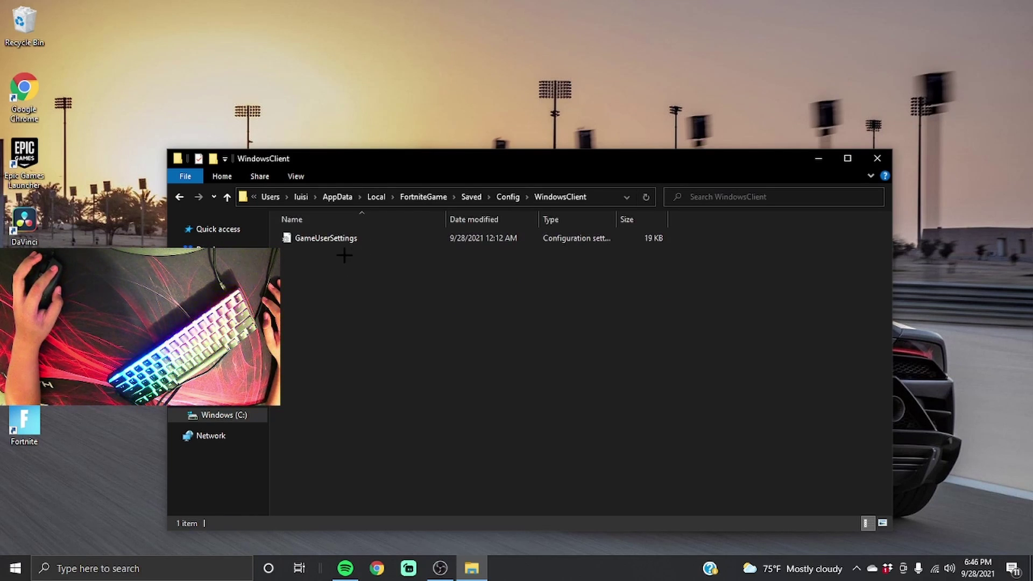
pyautogui.rightClick(377, 241)
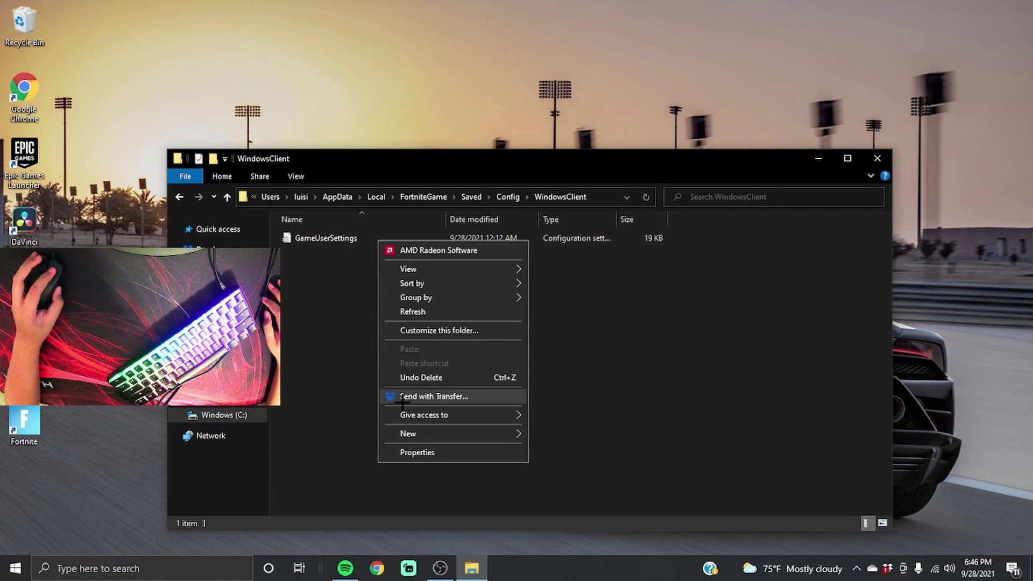
# Clear Read-only on the WindowsClient folder, applying it to all subfolders and files
pyautogui.click(410, 453)
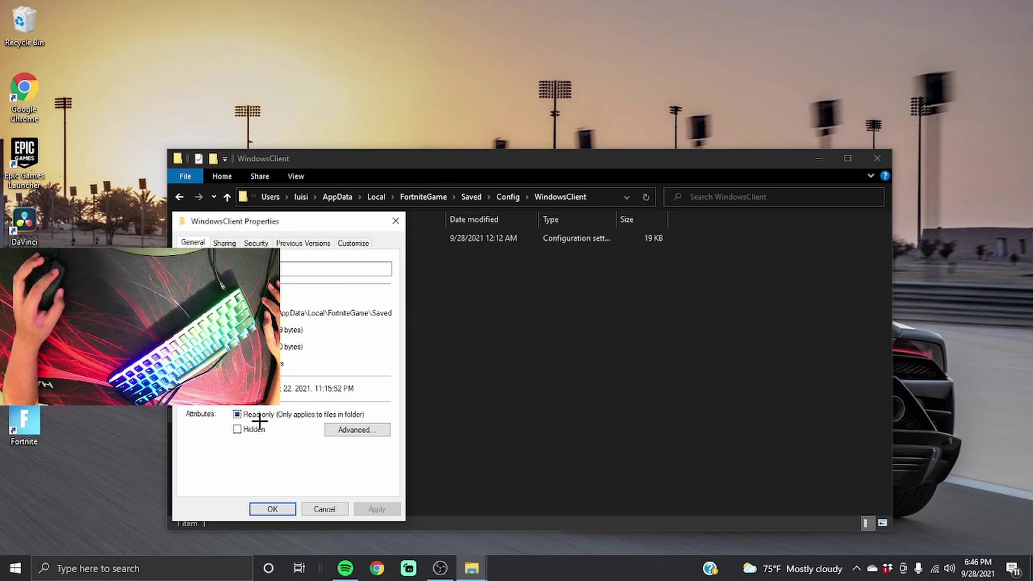
pyautogui.click(237, 414)
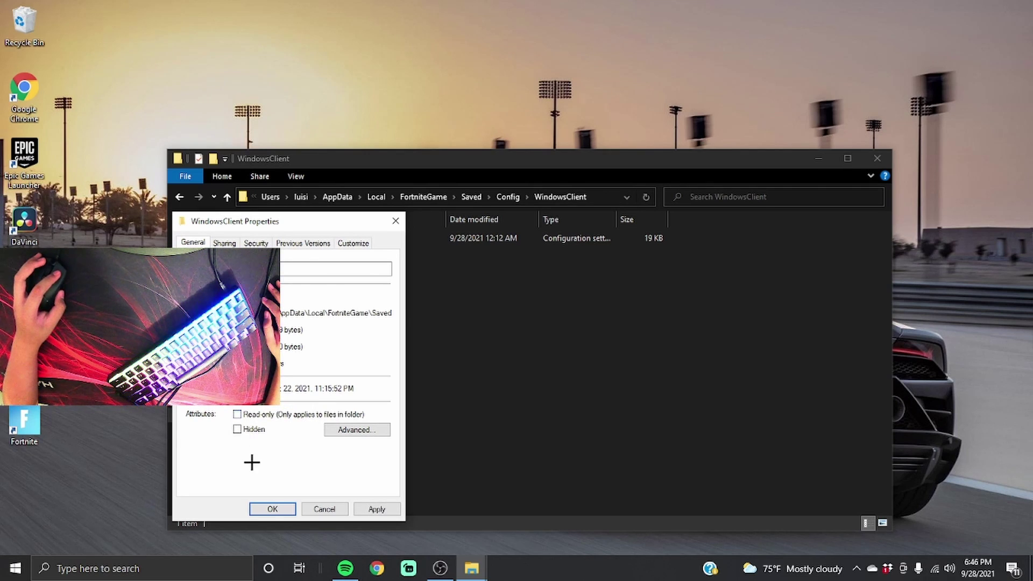
pyautogui.click(372, 509)
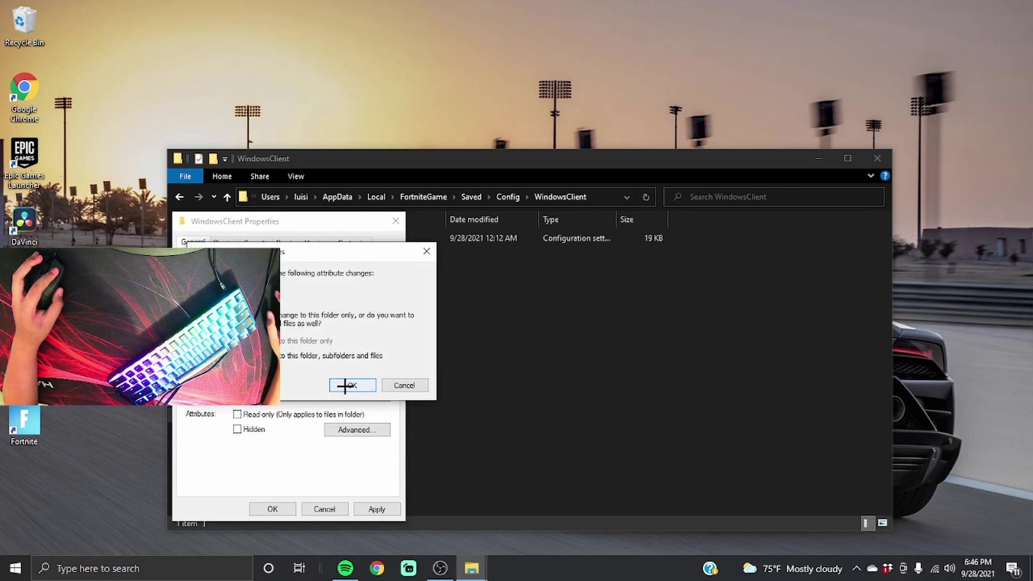
pyautogui.click(347, 385)
pyautogui.click(272, 509)
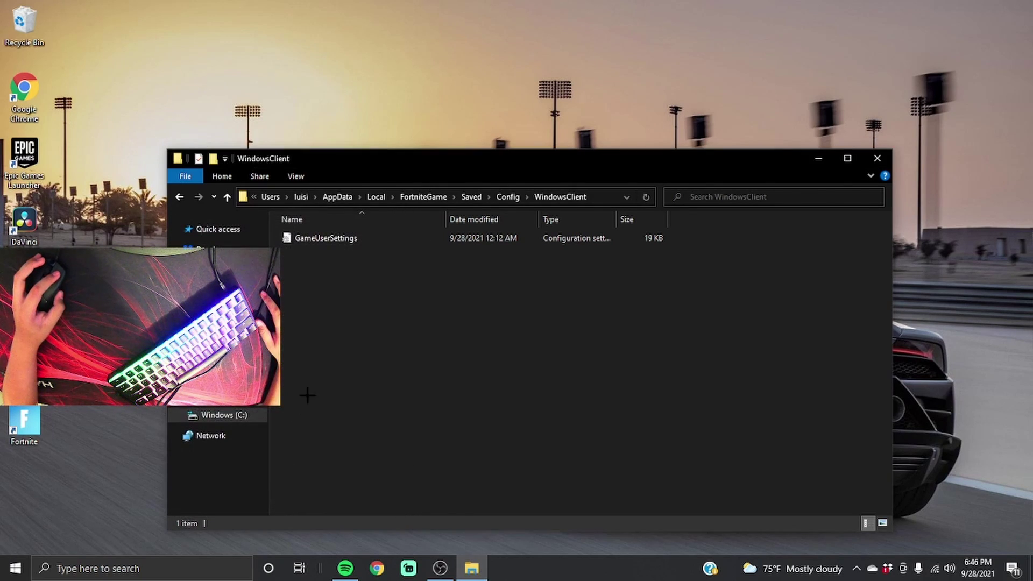
# Open GameUserSettings in Notepad and change the resolution values from 1600/900 to 1920/1080
pyautogui.doubleClick(373, 238)
pyautogui.scroll(-3, 417, 236)
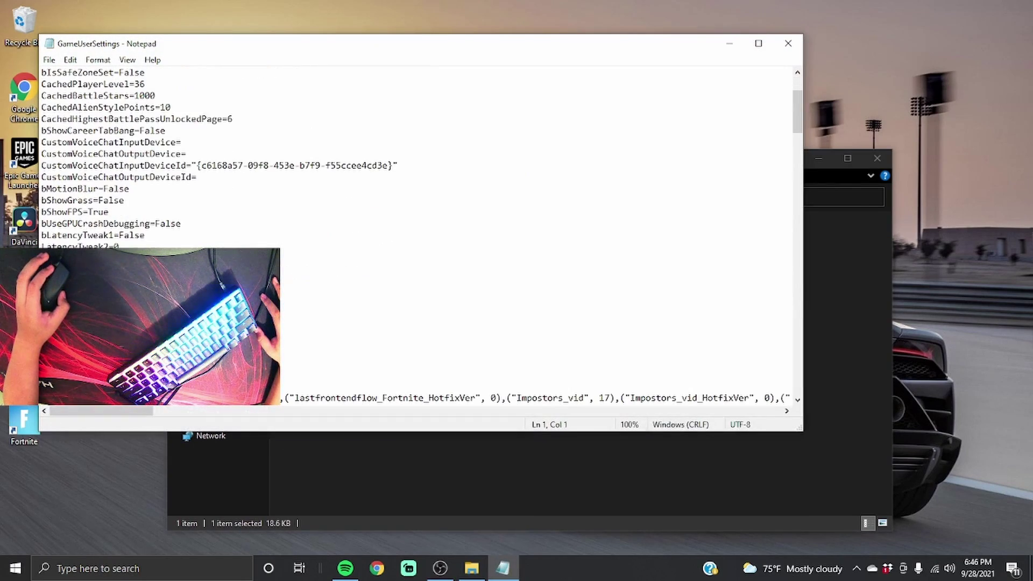
pyautogui.scroll(-15, 417, 237)
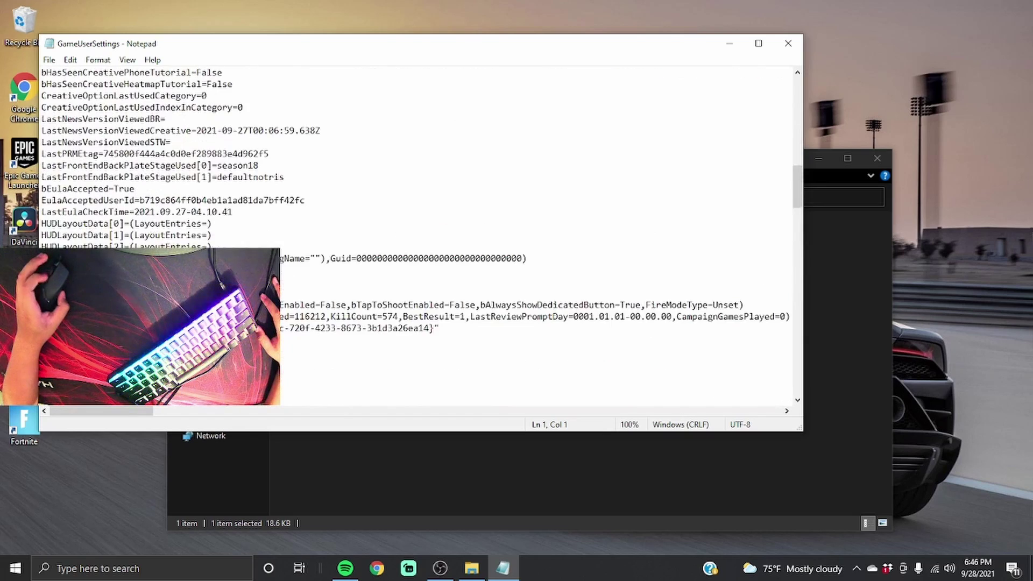
pyautogui.scroll(-8, 417, 237)
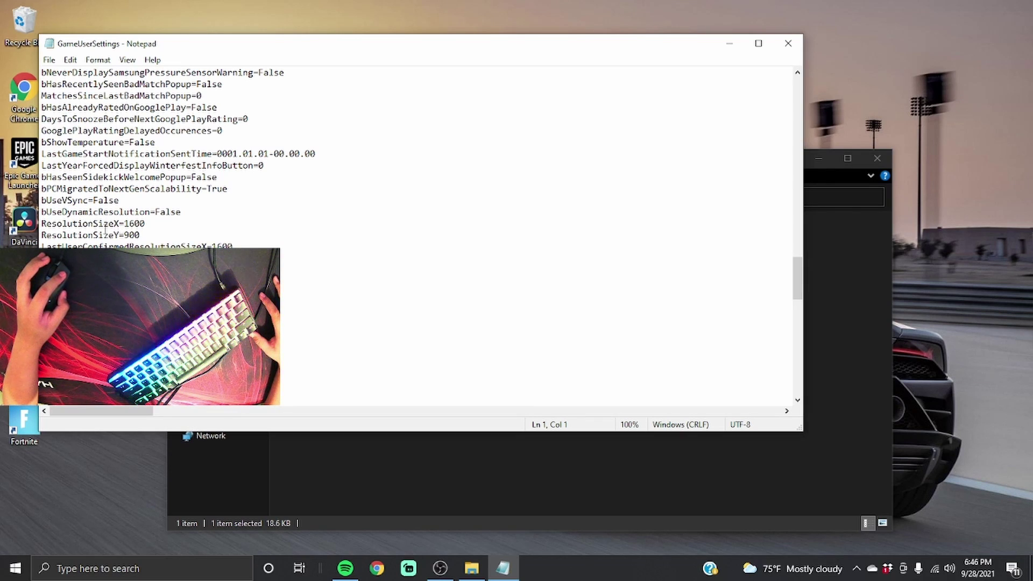
pyautogui.click(152, 224)
pyautogui.press('BackSpace')
pyautogui.press('BackSpace')
pyautogui.press('BackSpace')
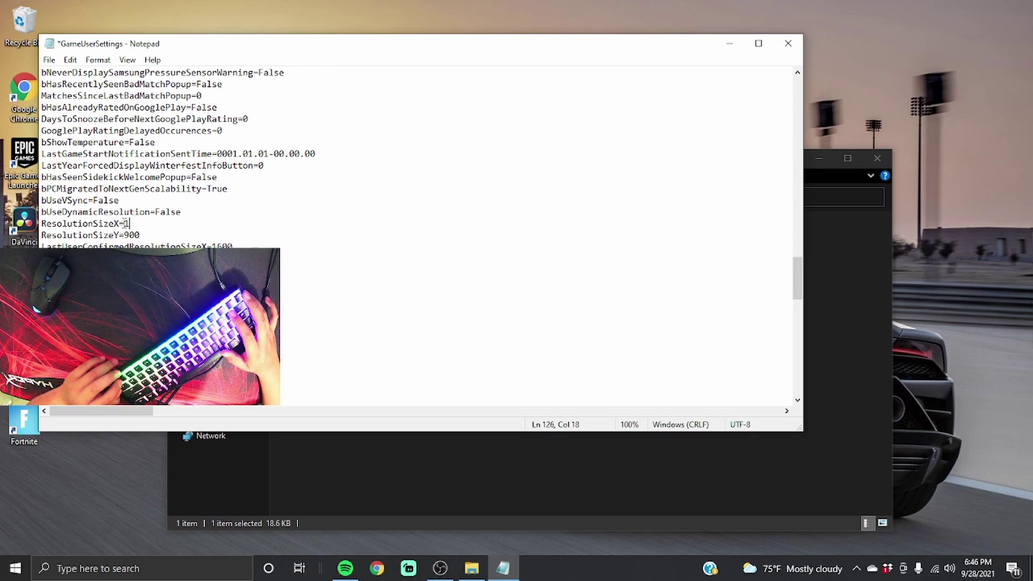
pyautogui.press('BackSpace')
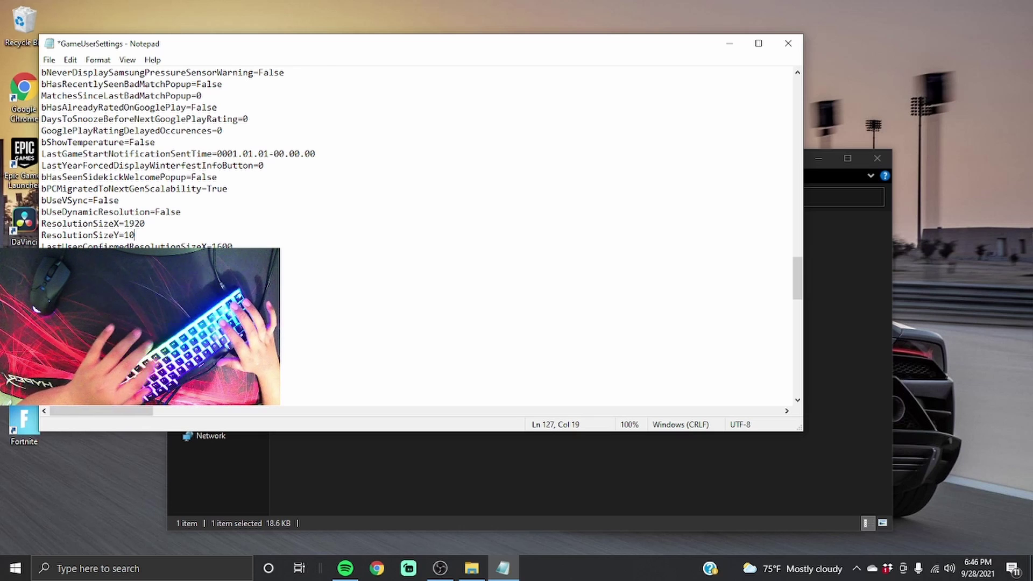
pyautogui.write('80')
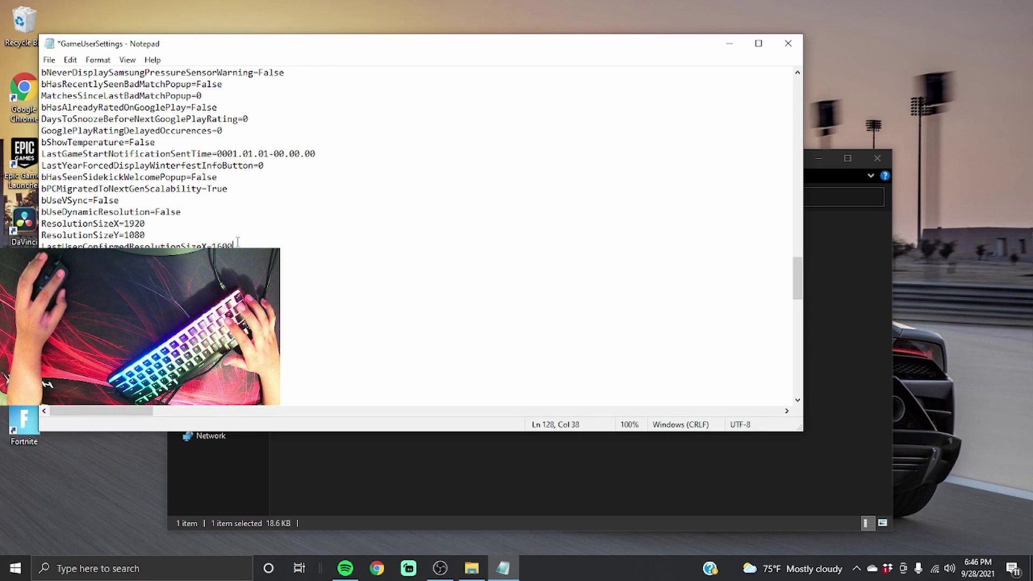
pyautogui.press('BackSpace')
pyautogui.press('BackSpace')
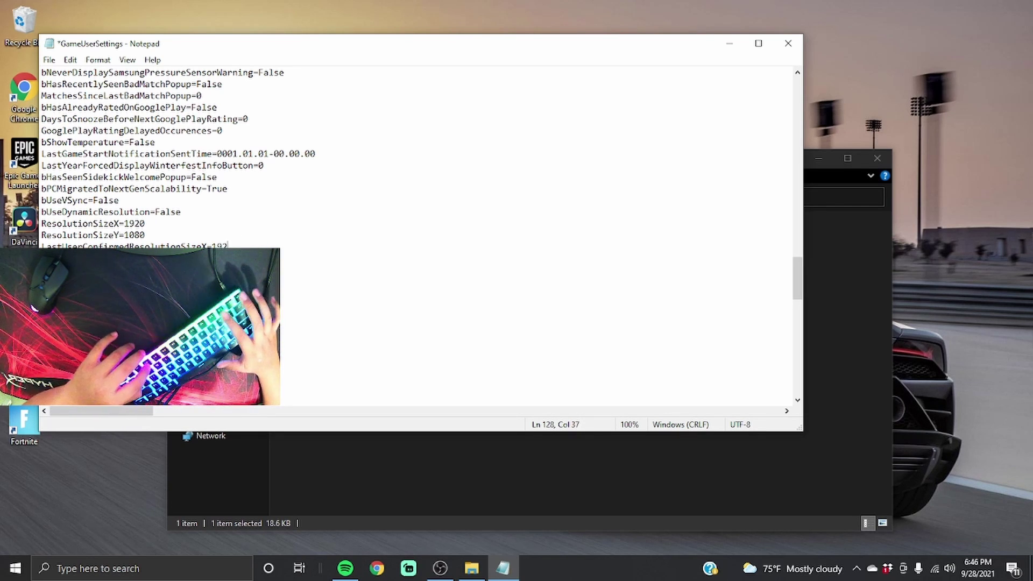
pyautogui.write('0')
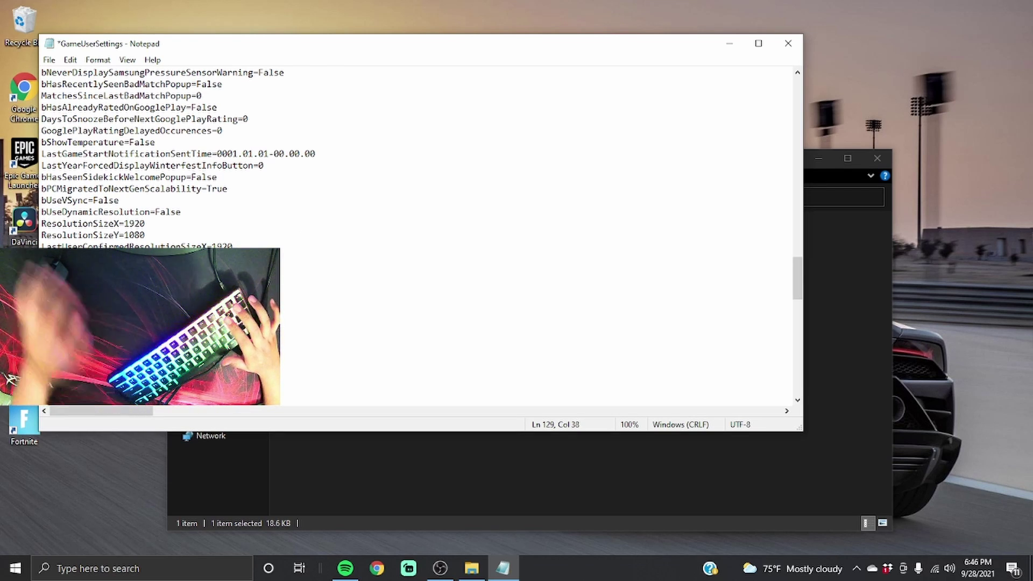
pyautogui.click(346, 246)
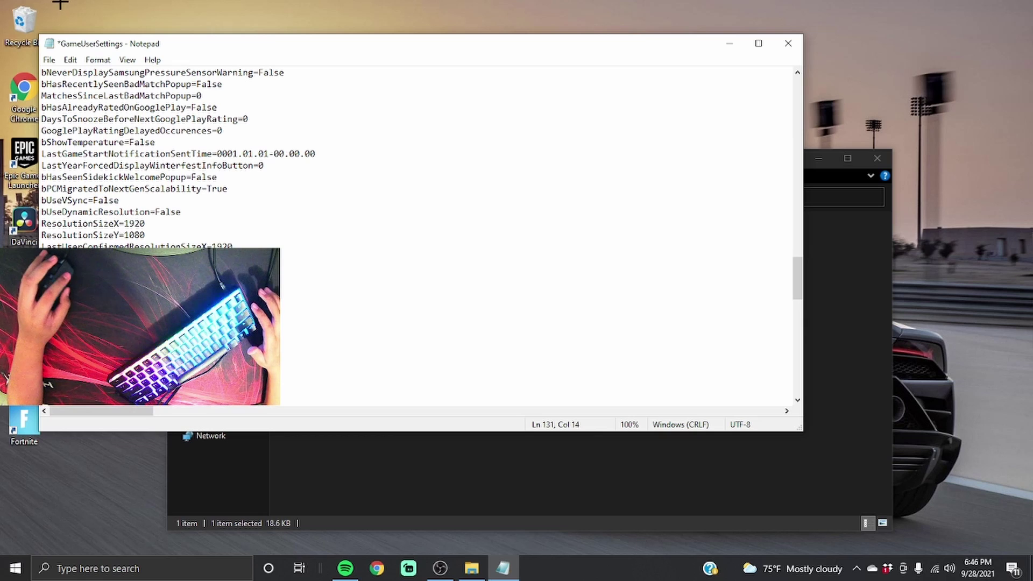
# Save GameUserSettings and close Notepad
pyautogui.click(48, 59)
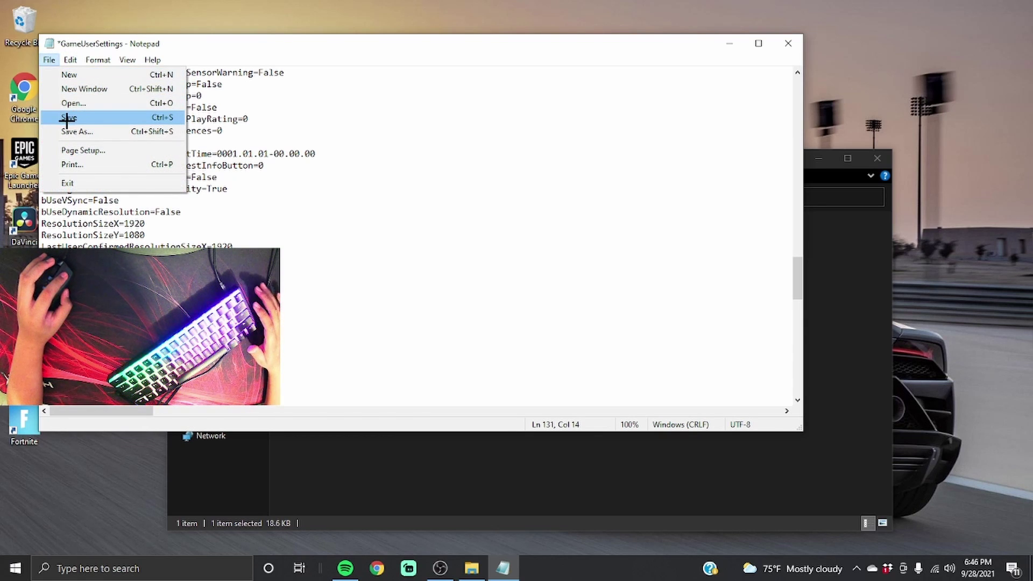
pyautogui.click(69, 117)
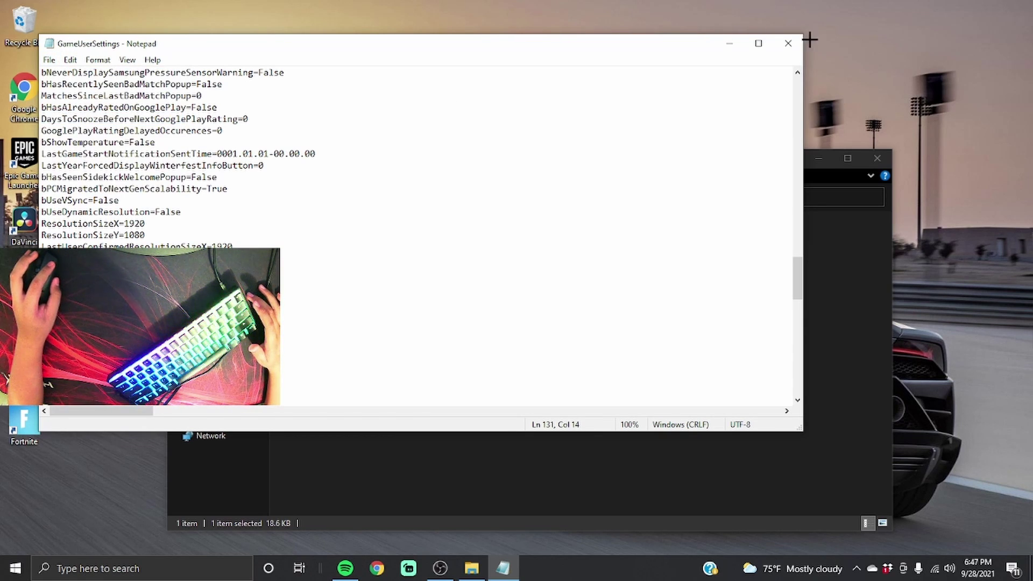
pyautogui.click(789, 43)
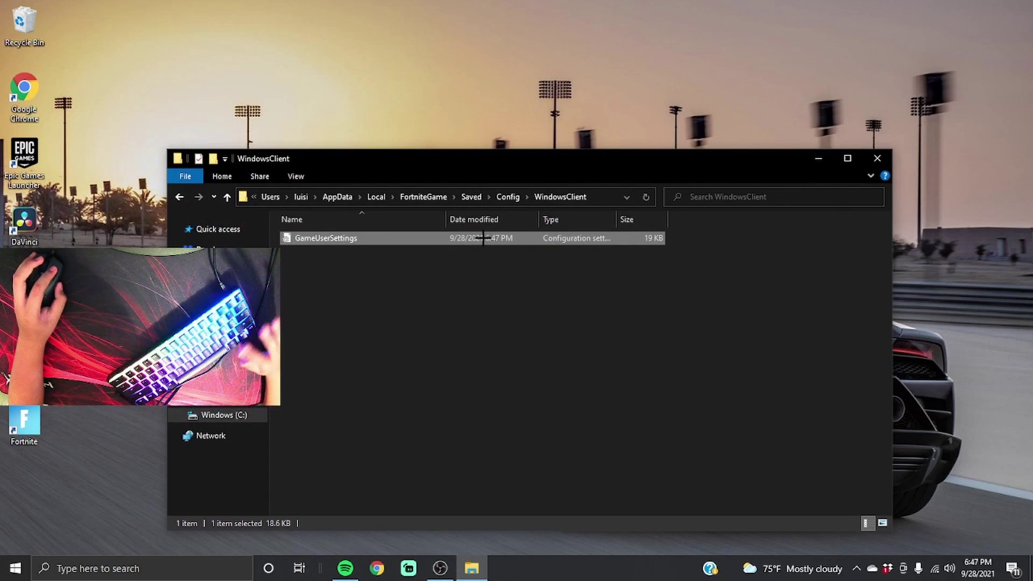
# Mark GameUserSettings as Read-only in its Properties, then close the WindowsClient window
pyautogui.rightClick(380, 239)
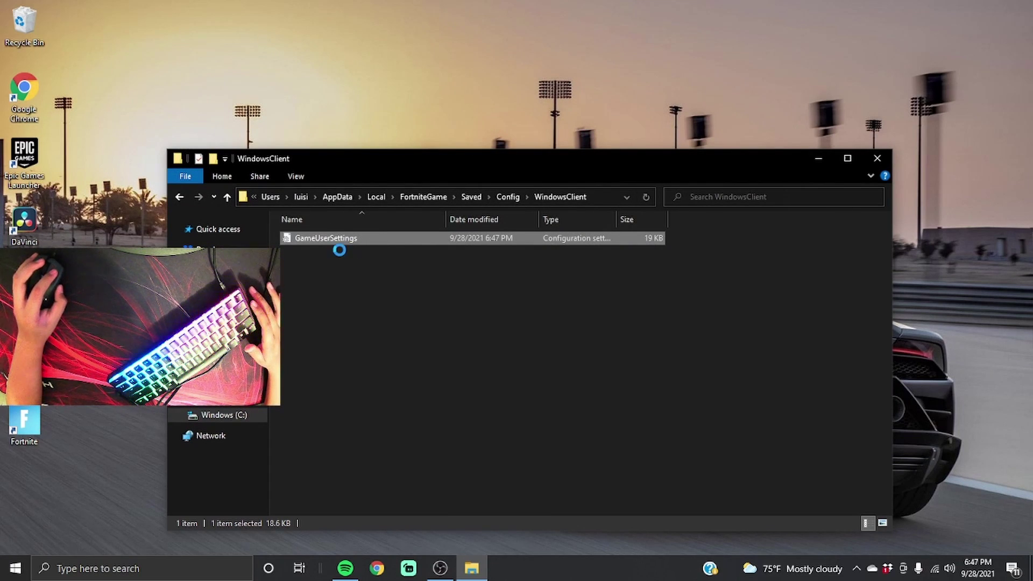
pyautogui.click(420, 540)
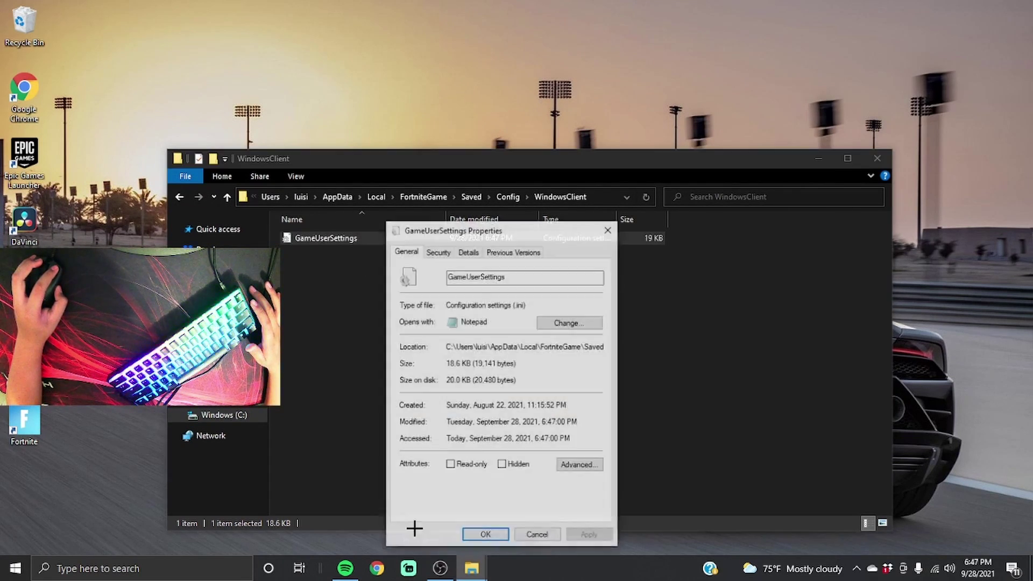
pyautogui.click(450, 464)
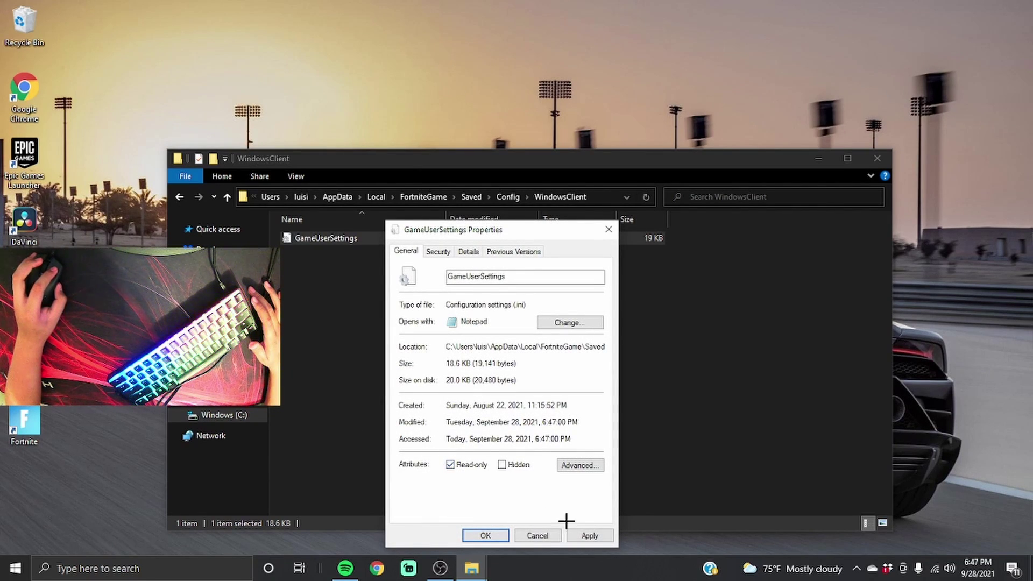
pyautogui.click(590, 535)
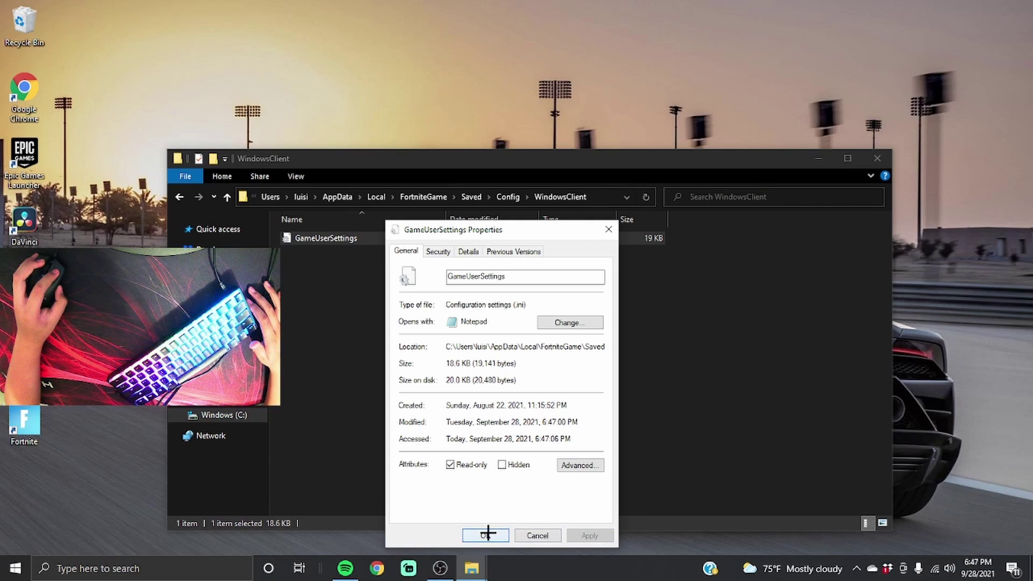
pyautogui.click(486, 534)
pyautogui.click(877, 159)
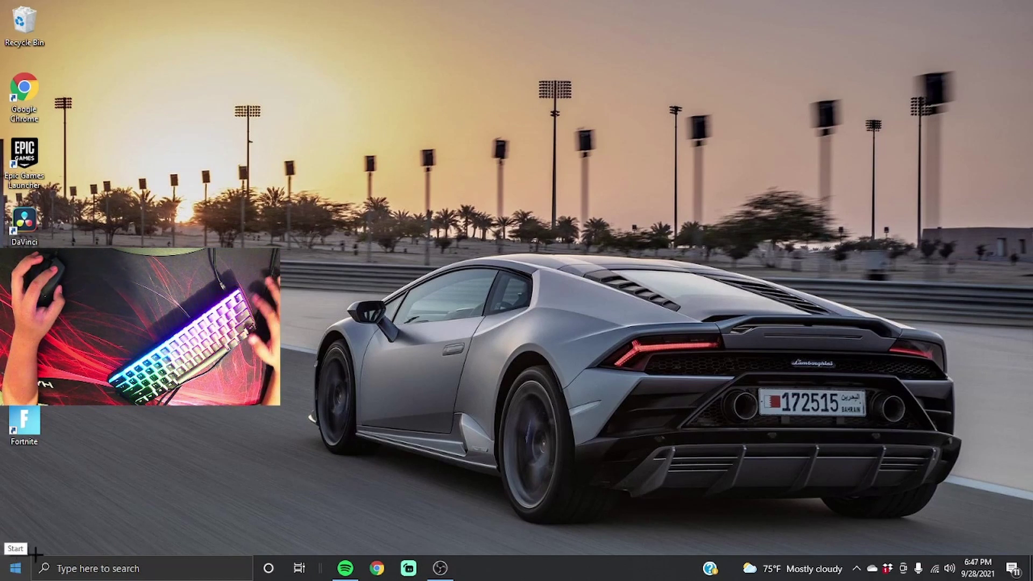
# Set the Windows display resolution to 1920 × 1080 in Settings > System > Display
pyautogui.click(15, 568)
pyautogui.click(16, 511)
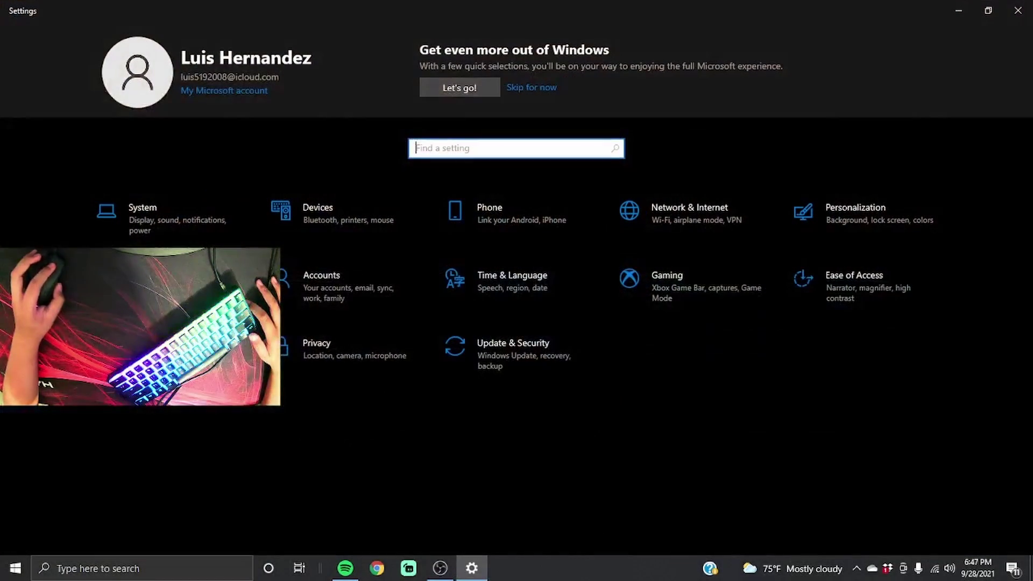
pyautogui.click(143, 215)
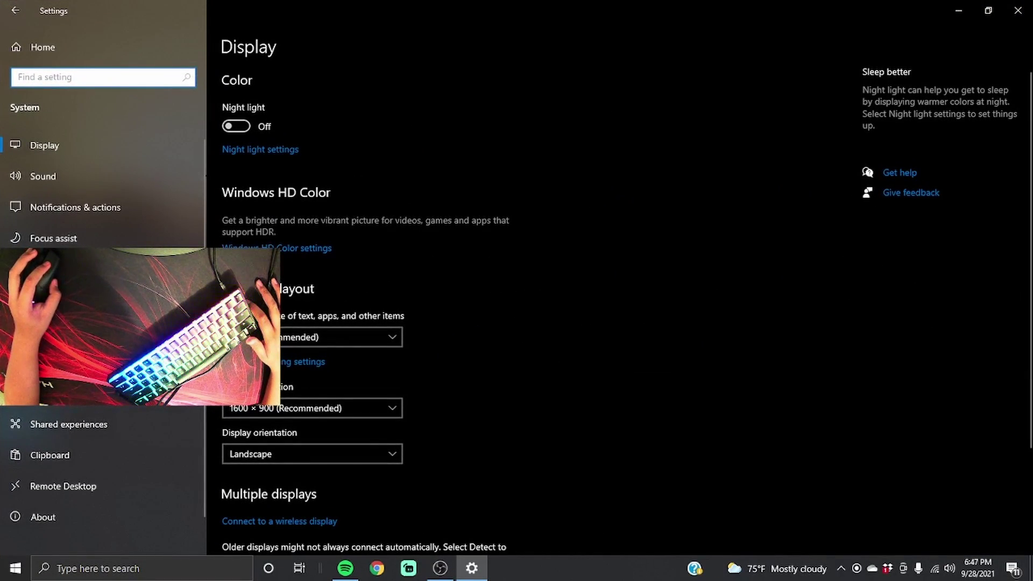
pyautogui.scroll(-2, 264, 206)
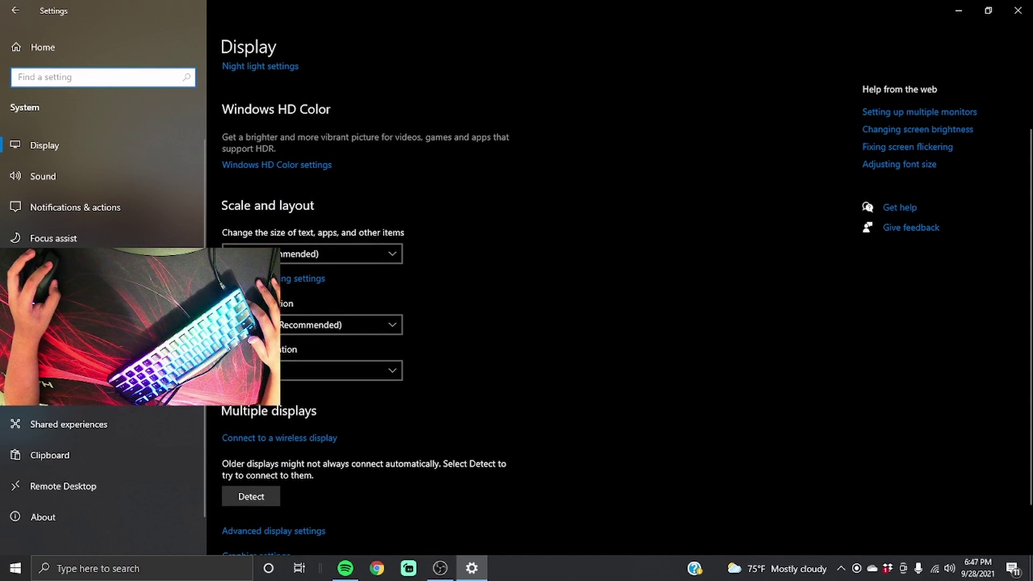
pyautogui.click(365, 324)
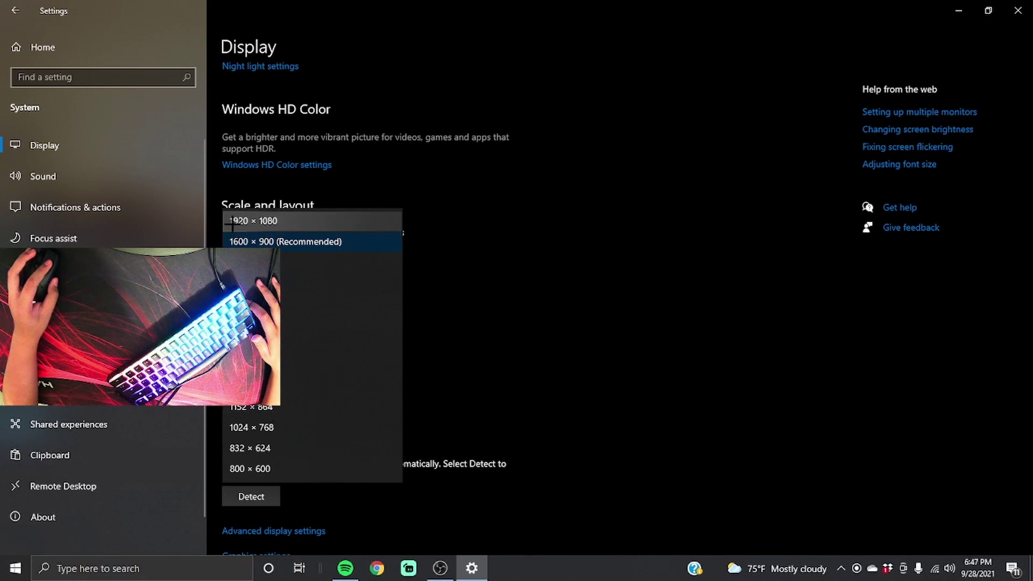
pyautogui.click(270, 221)
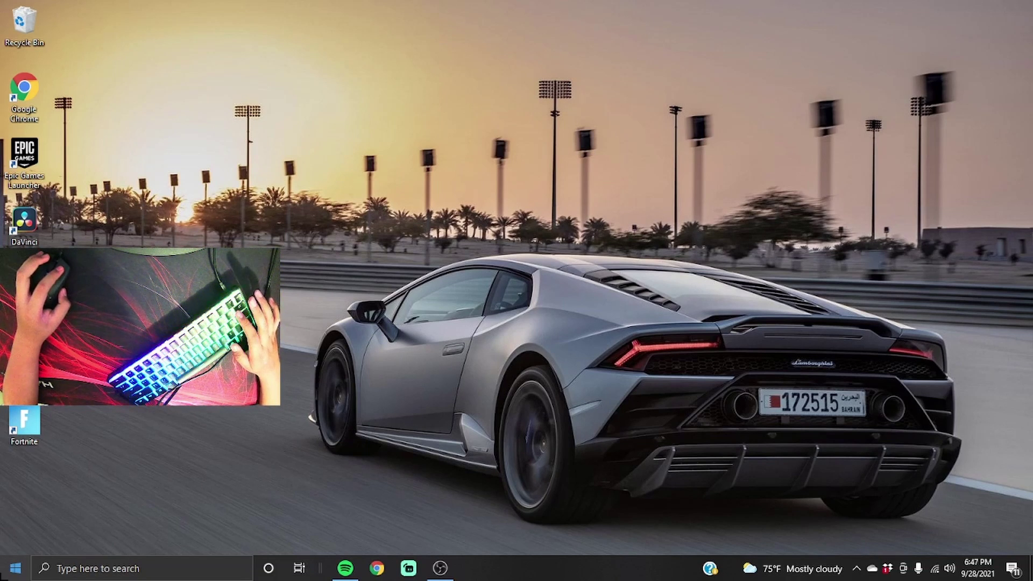
pyautogui.click(15, 568)
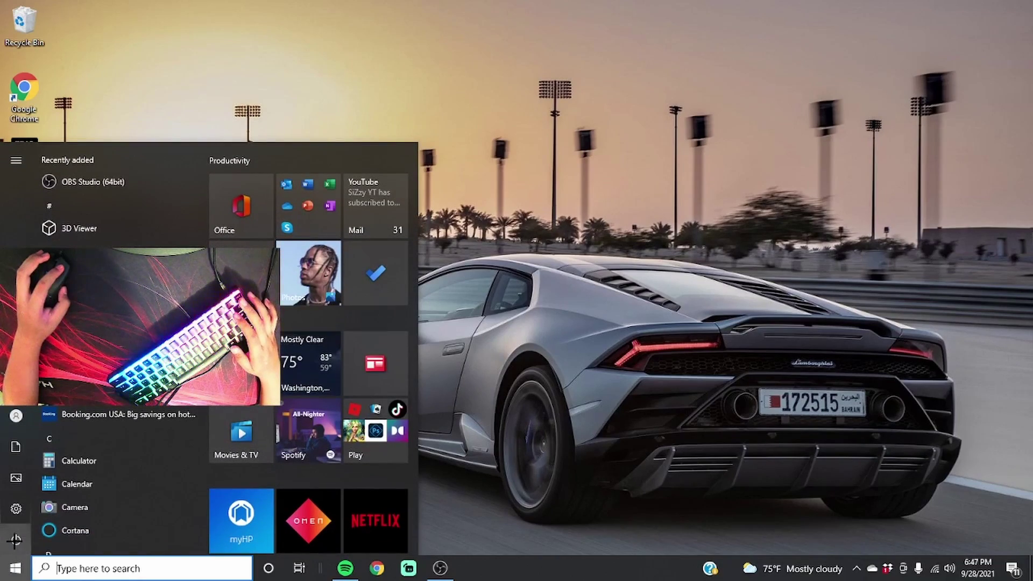
pyautogui.click(16, 509)
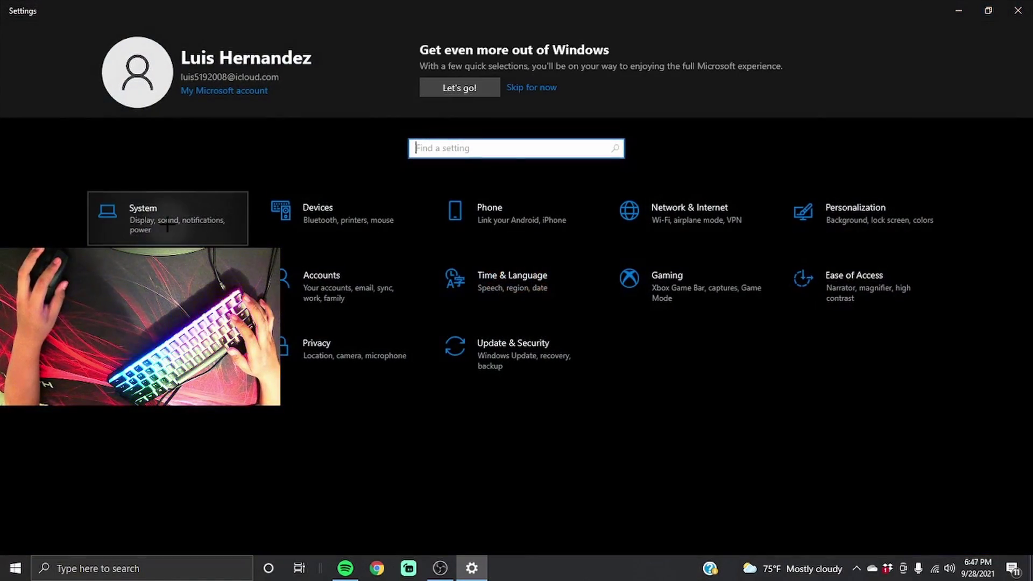
pyautogui.click(165, 218)
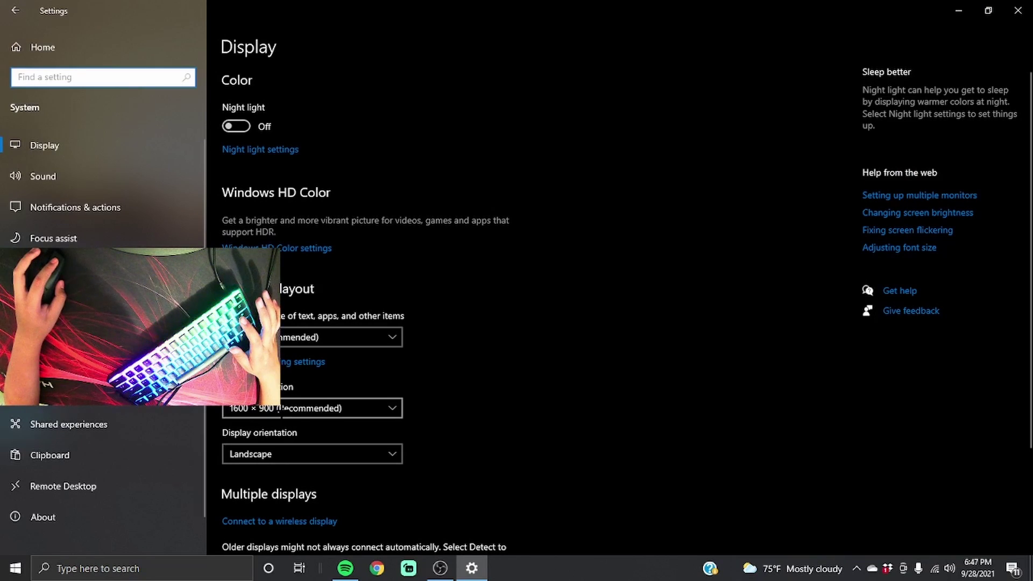
pyautogui.click(281, 408)
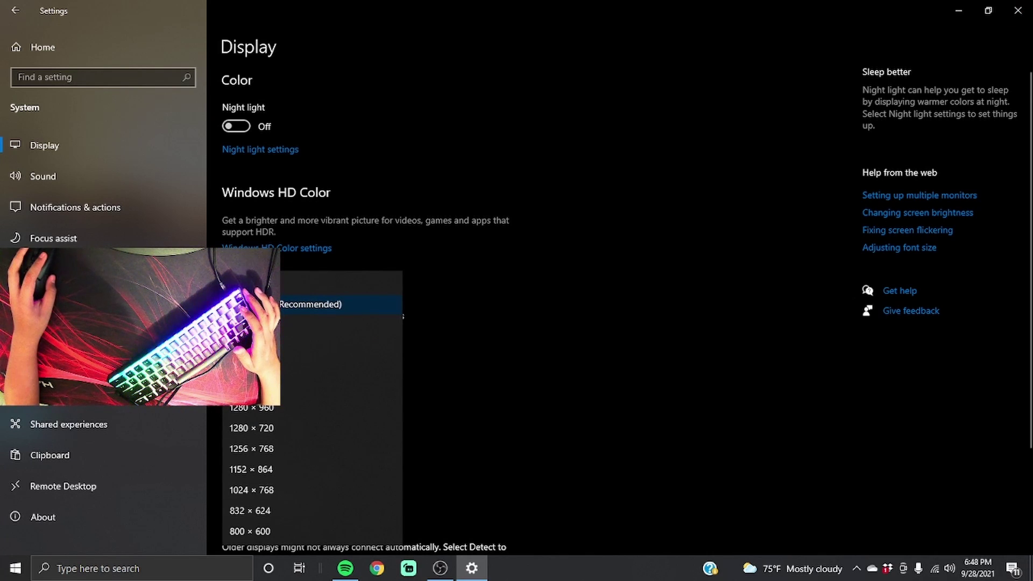
pyautogui.click(1018, 10)
pyautogui.click(1018, 10)
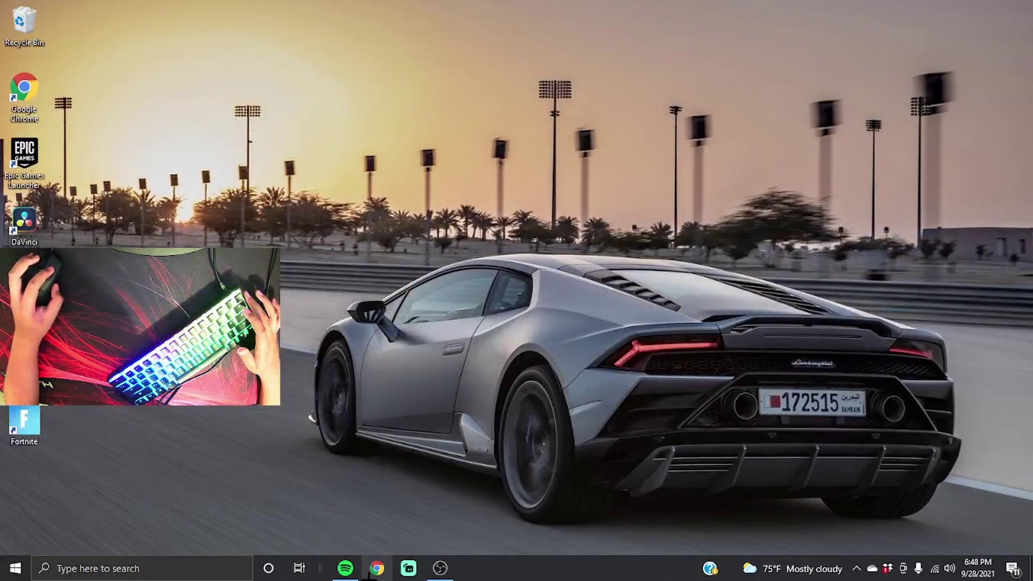